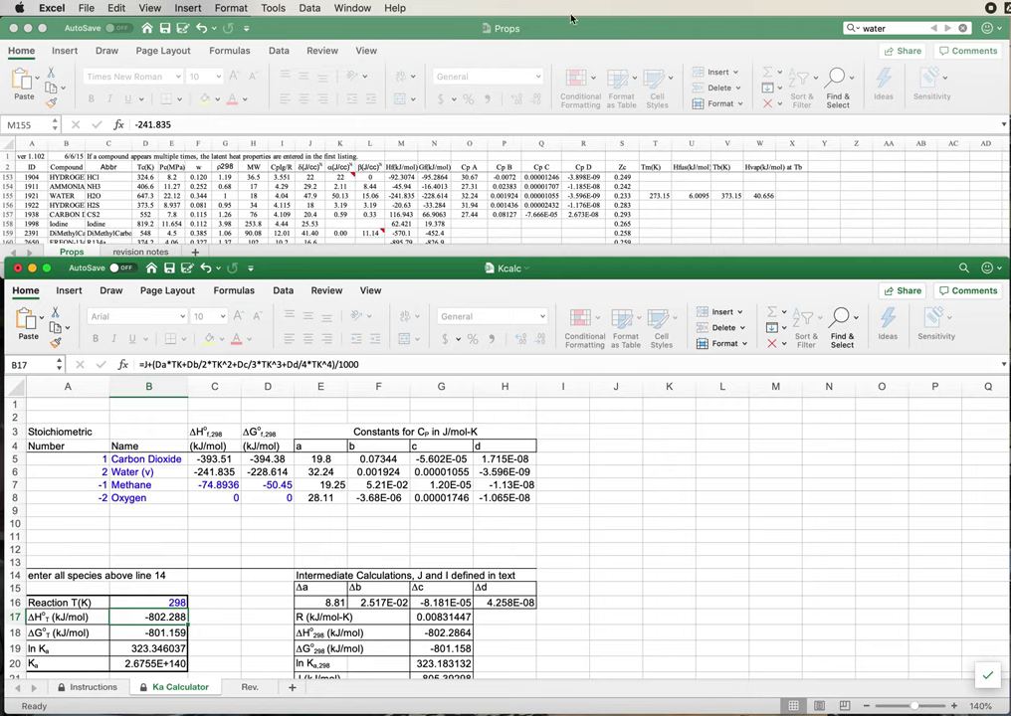
- Review water's Props data: formation enthalpy -241.835, Gibbs energy and Cp coefficients
left_click(579, 49)
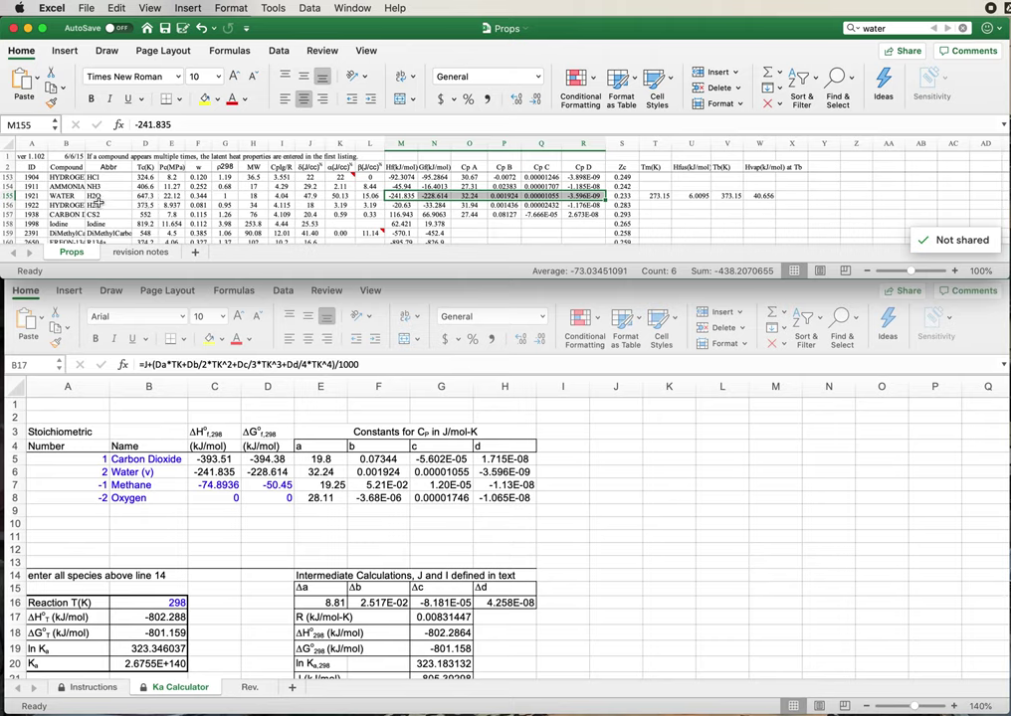
left_click(62, 196)
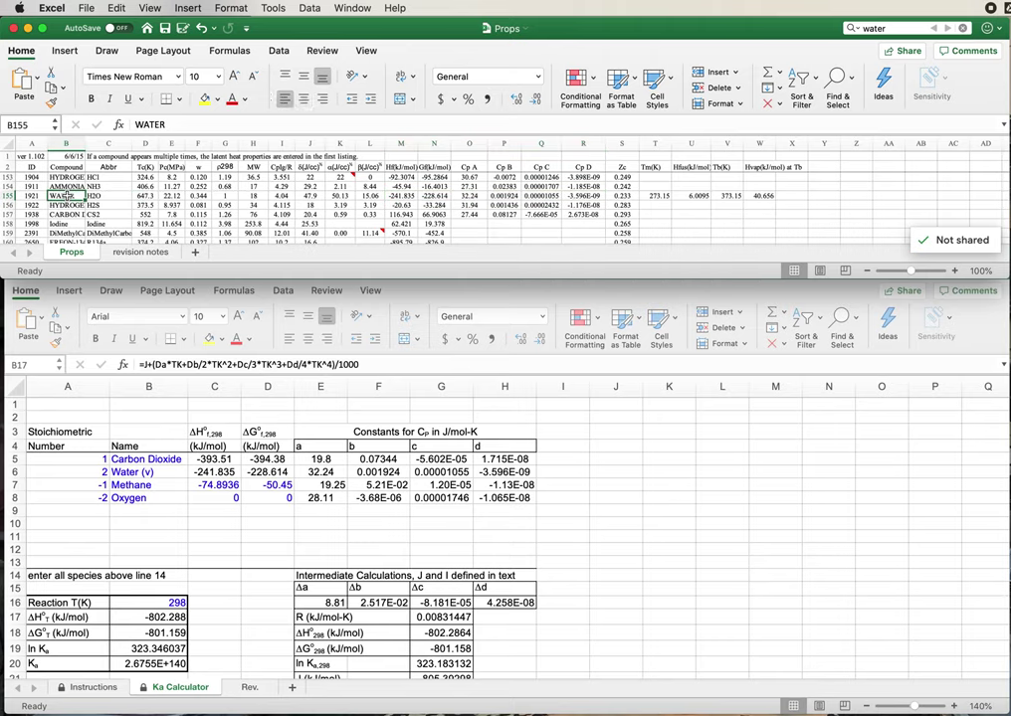
key("Right")
key("Right")
key("Right")
key("Right")
key("Right")
key("Right")
key("Right")
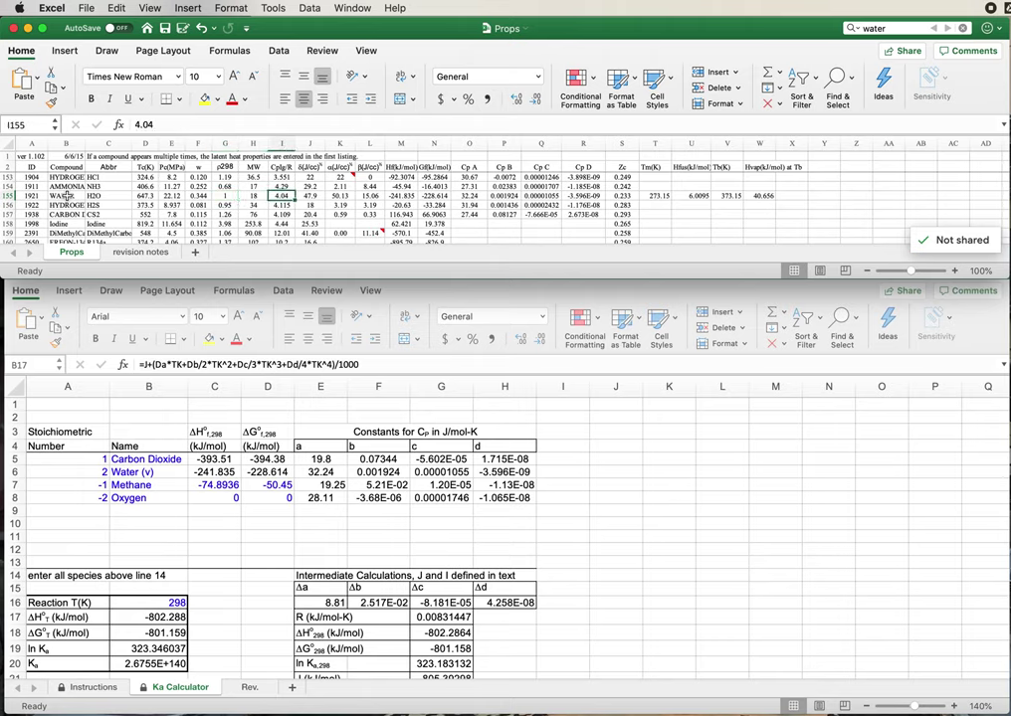
key("Right")
key("Right")
key("Right")
key("Right")
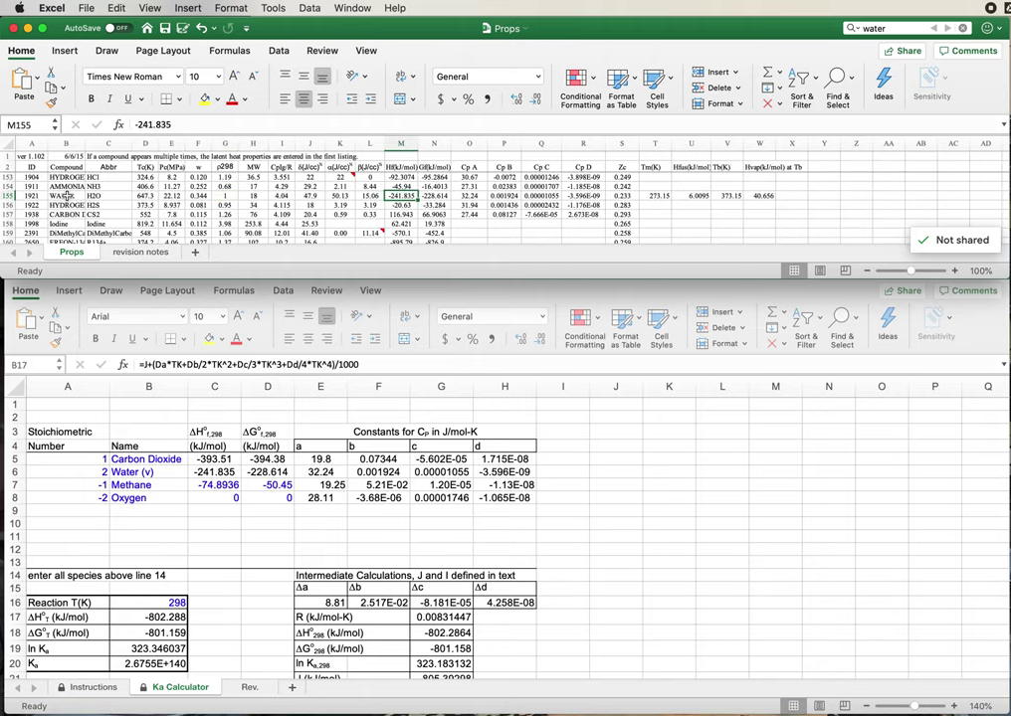
key("Right")
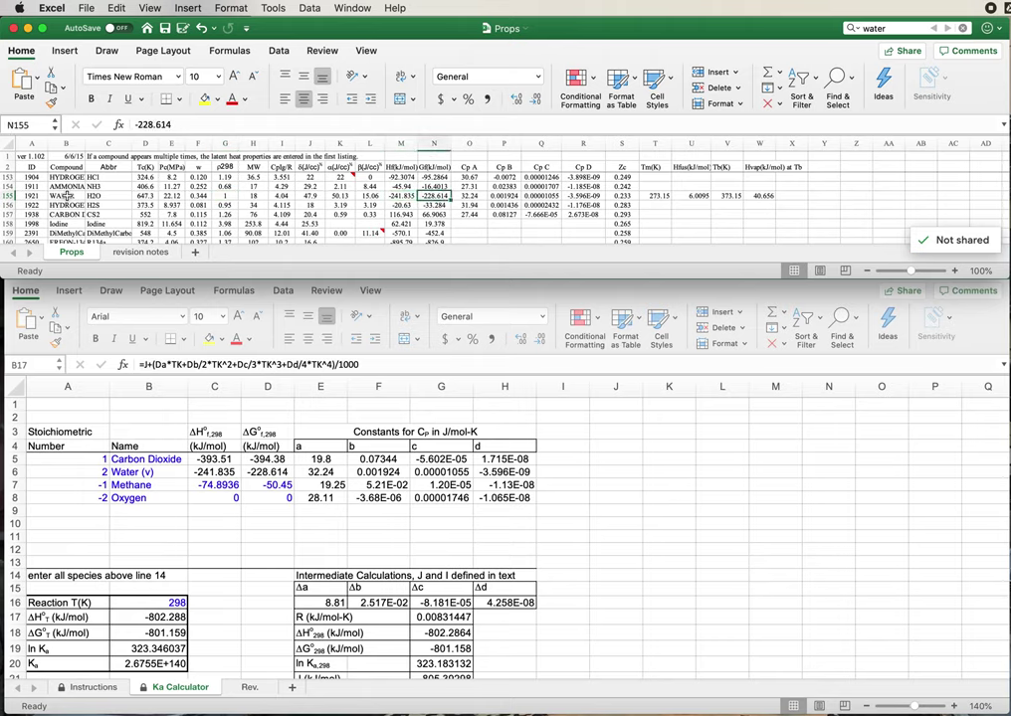
key("Right")
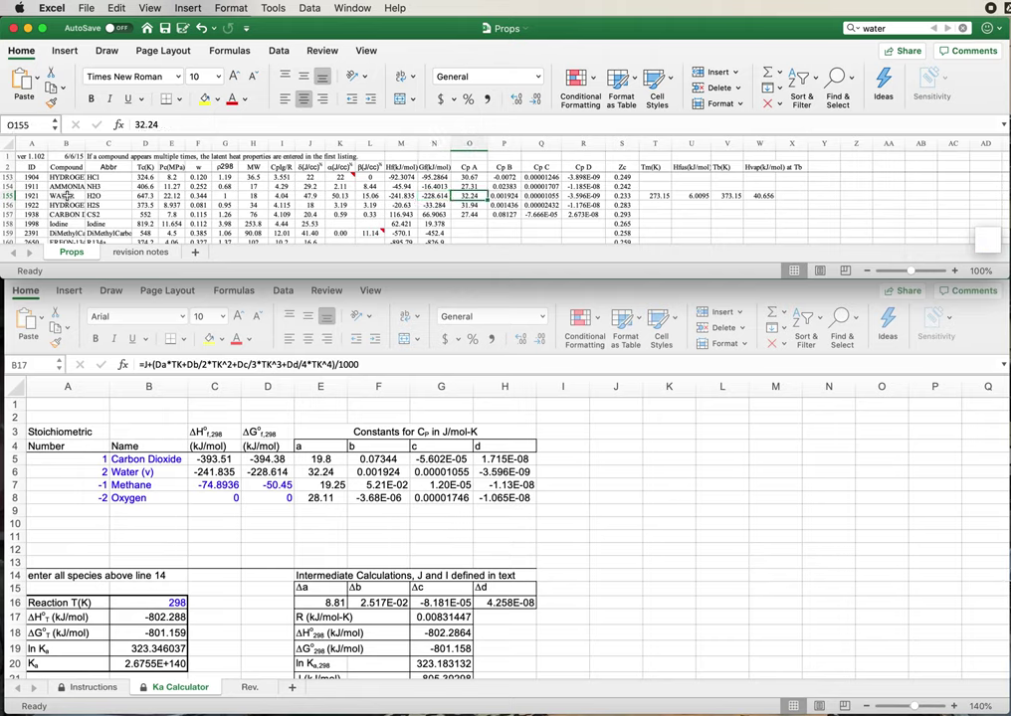
key("Right")
key("Left")
key("Right")
key("Right")
key("Right")
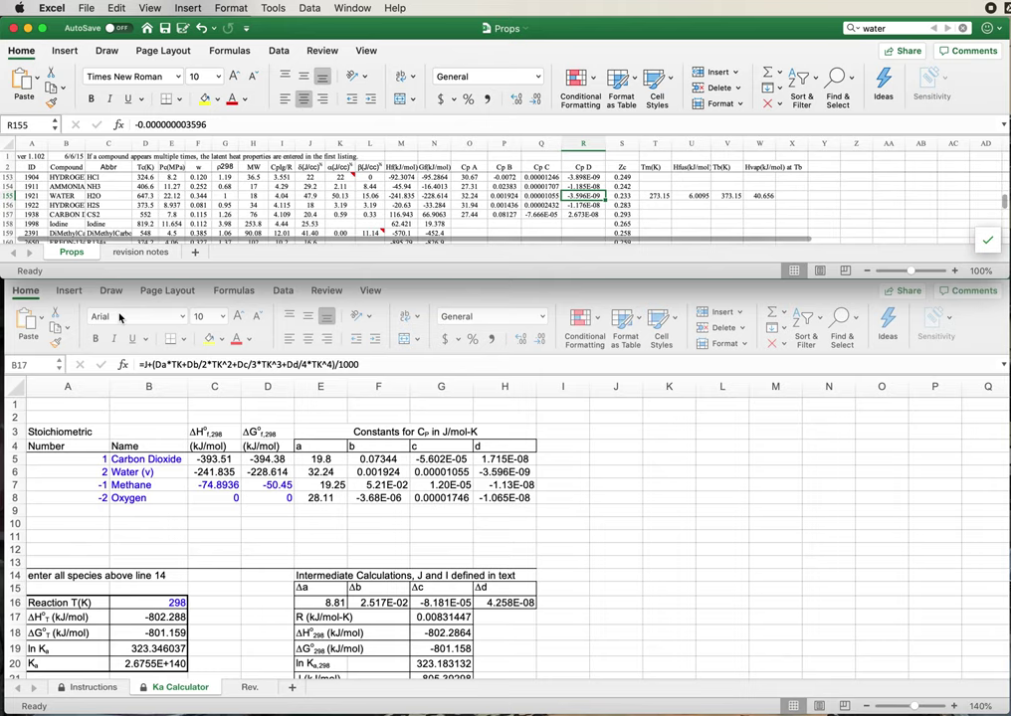
- In Kcalc, review the four species names and their stoichiometric numbers, including water's 2
left_click(500, 534)
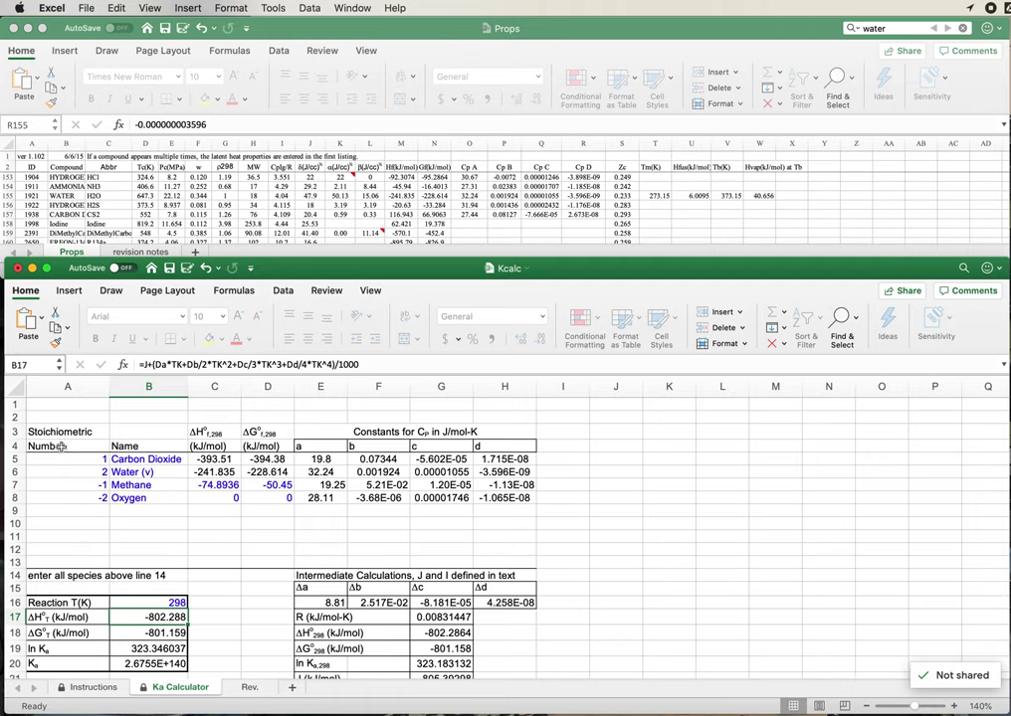
left_click_drag(62, 447, 137, 499)
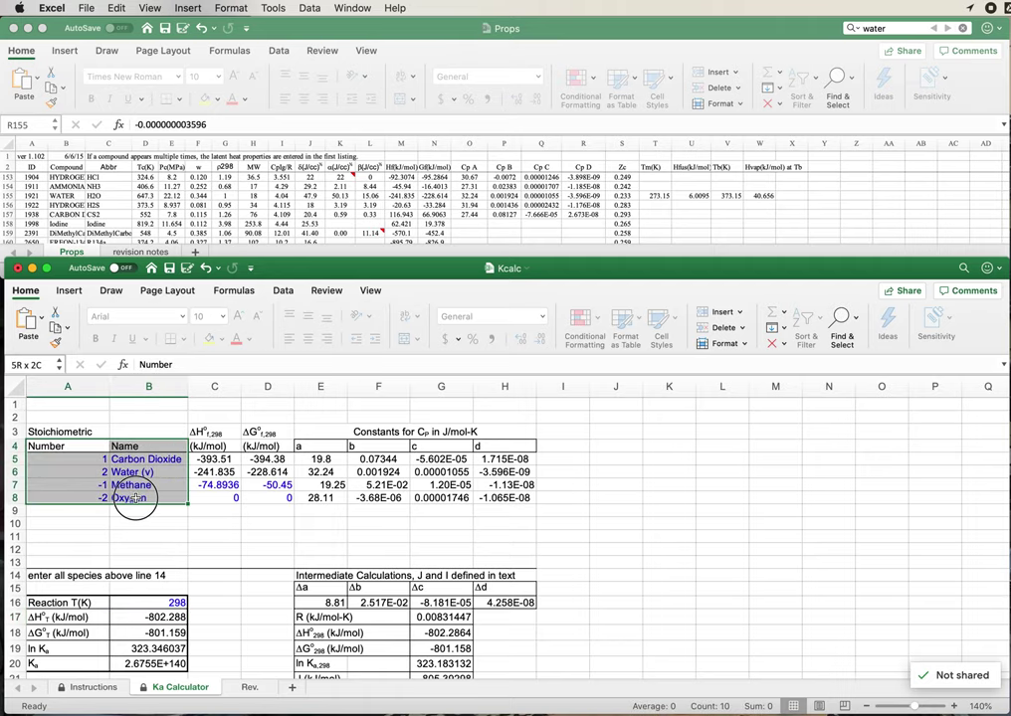
left_click(139, 460)
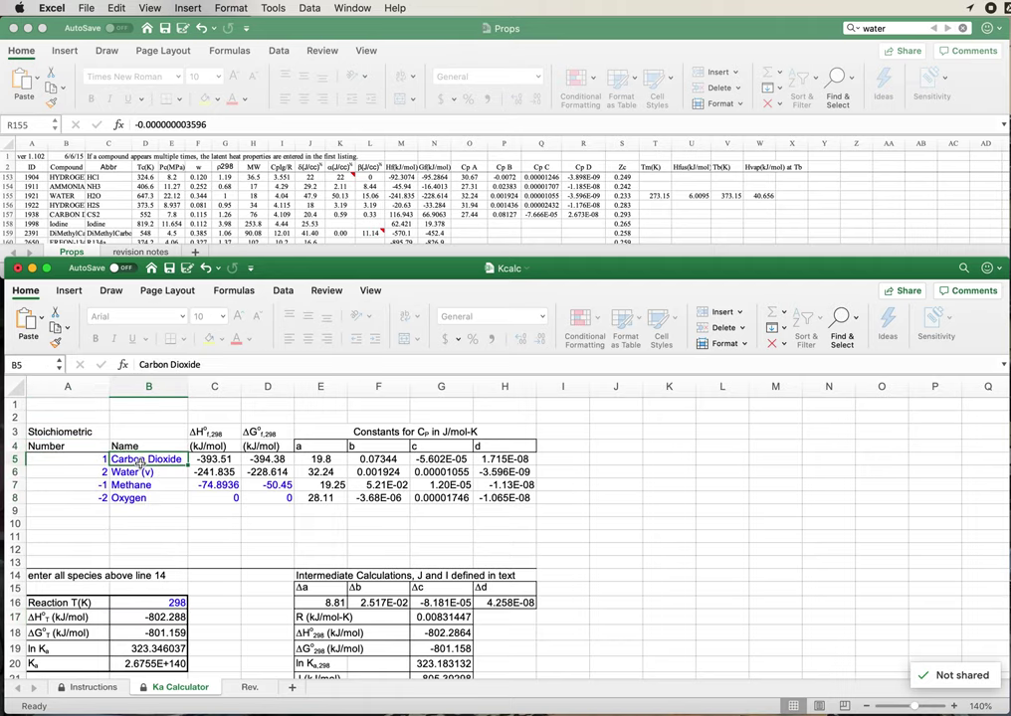
key("Down")
key("Down")
key("Down")
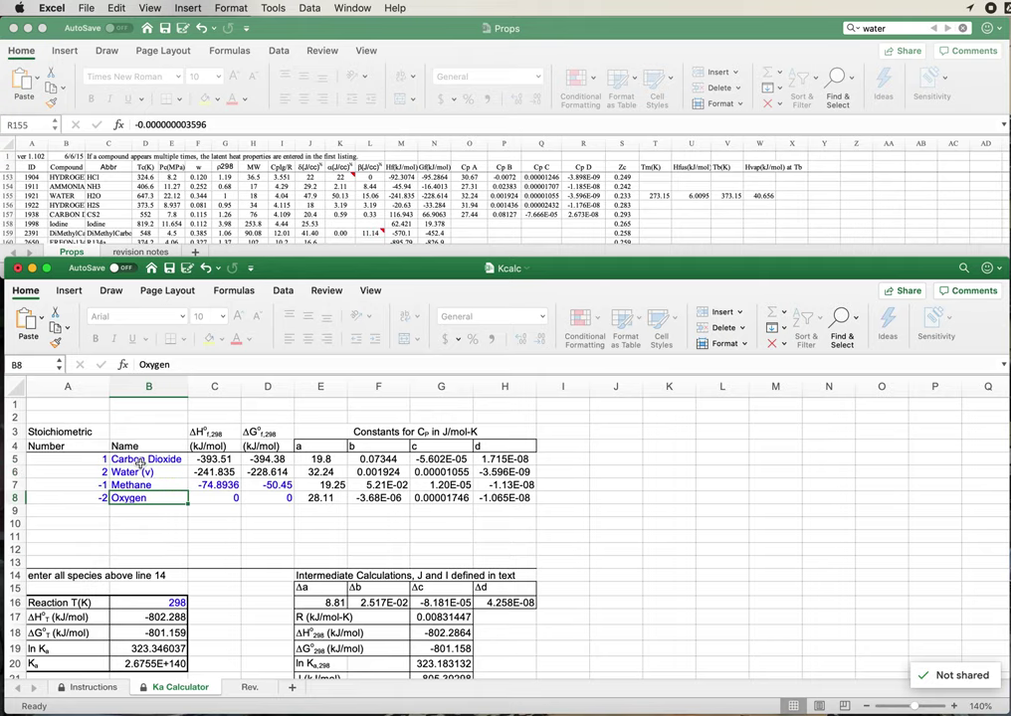
key("Up")
key("Up")
key("Up")
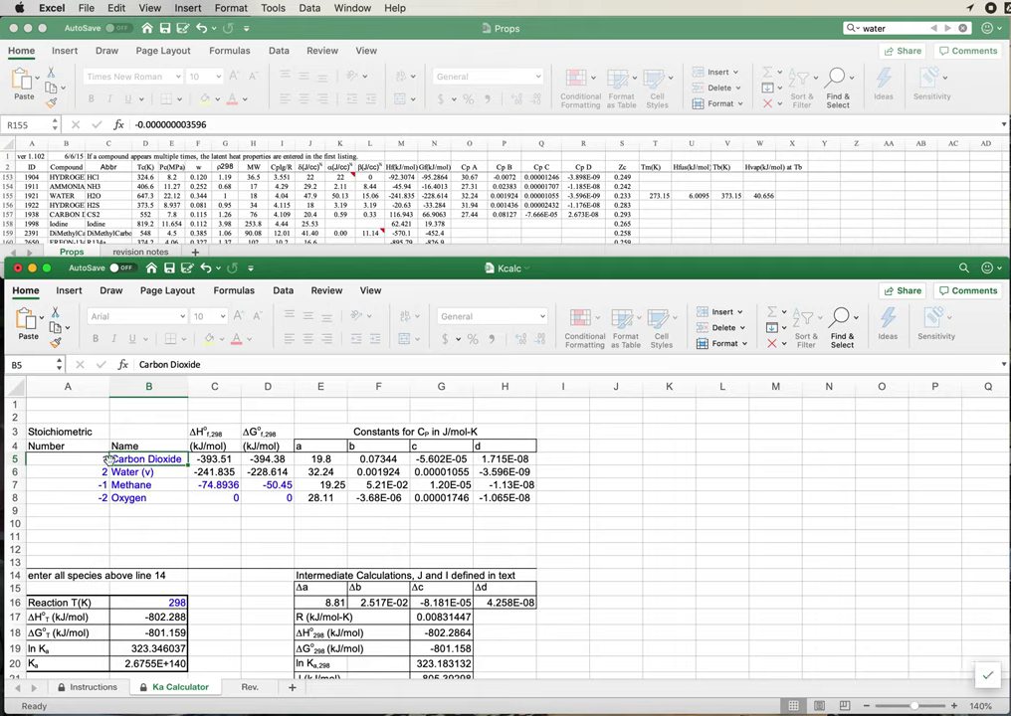
left_click_drag(68, 460, 86, 501)
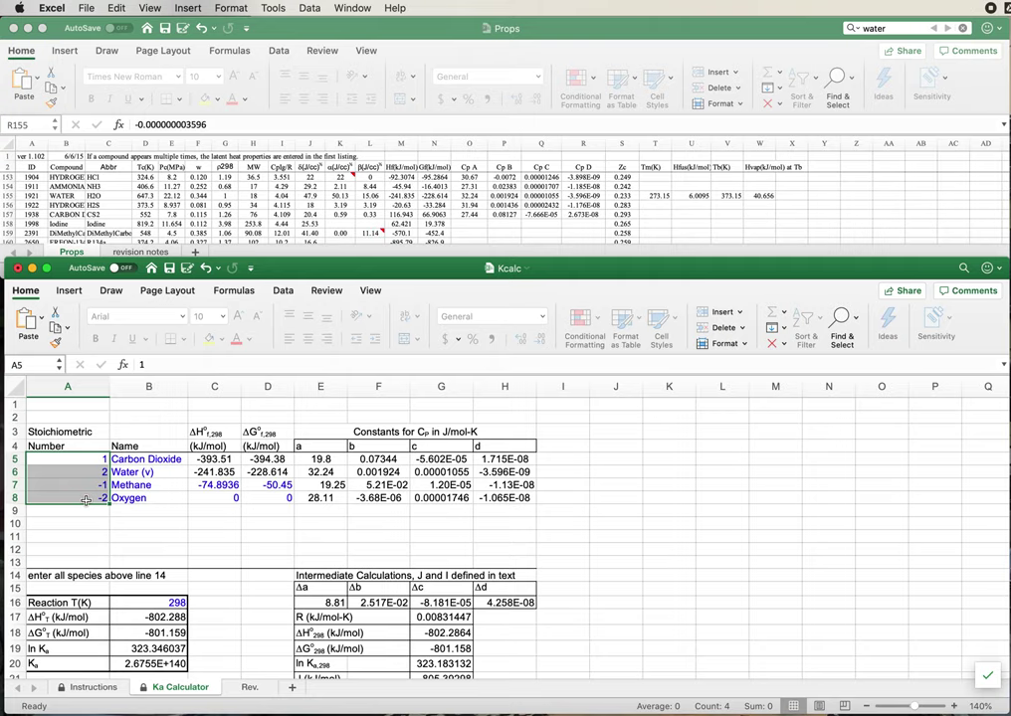
left_click(100, 472)
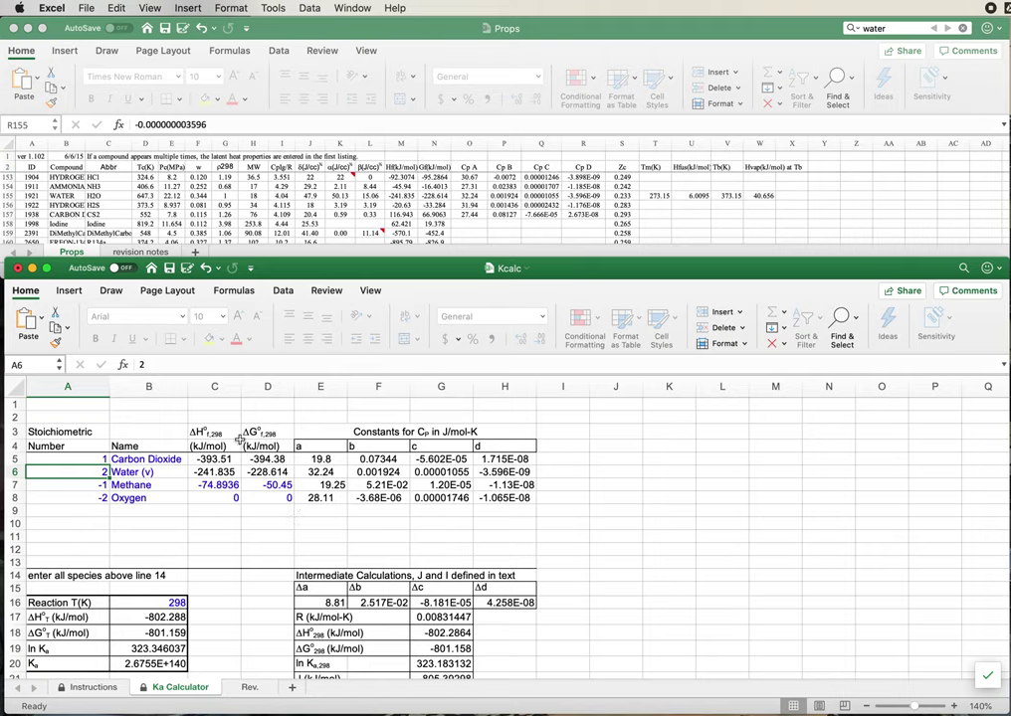
- Compare carbon dioxide's ΔH°f,298 and ΔG°f,298 values and its Cp constants a through d
left_click(215, 458)
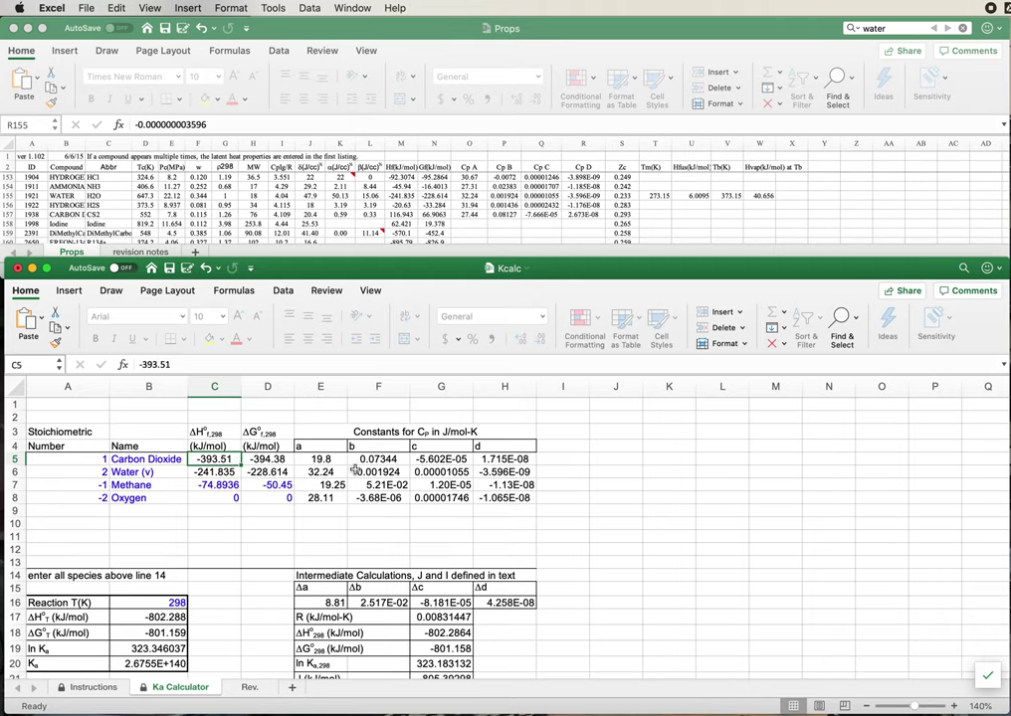
key("Right")
key("Left")
key("Right")
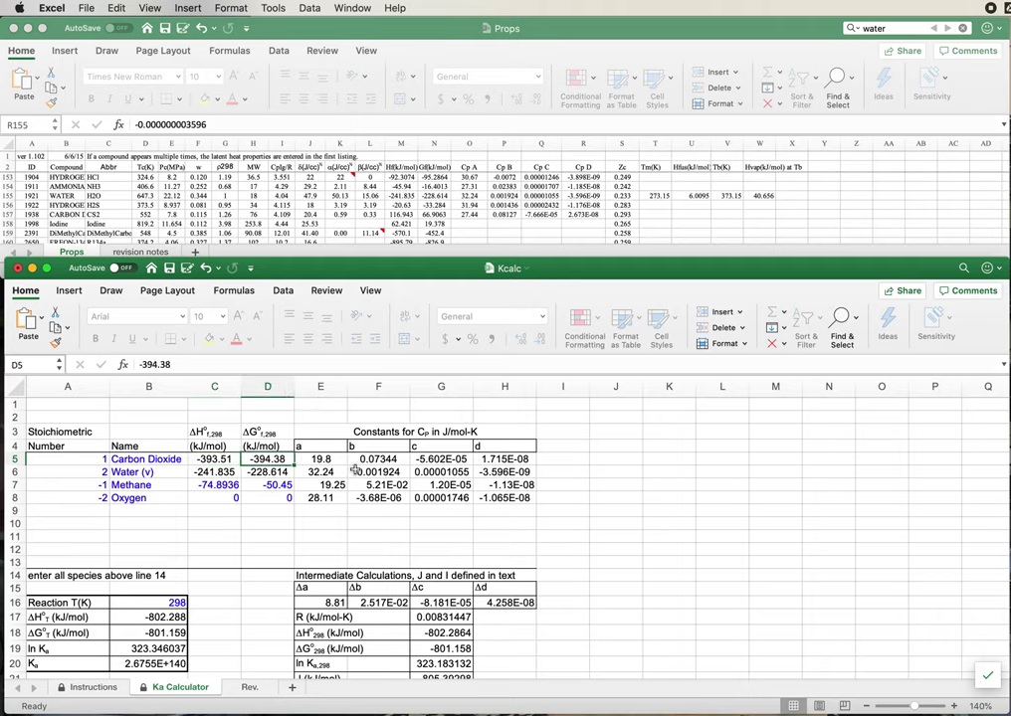
key("Right")
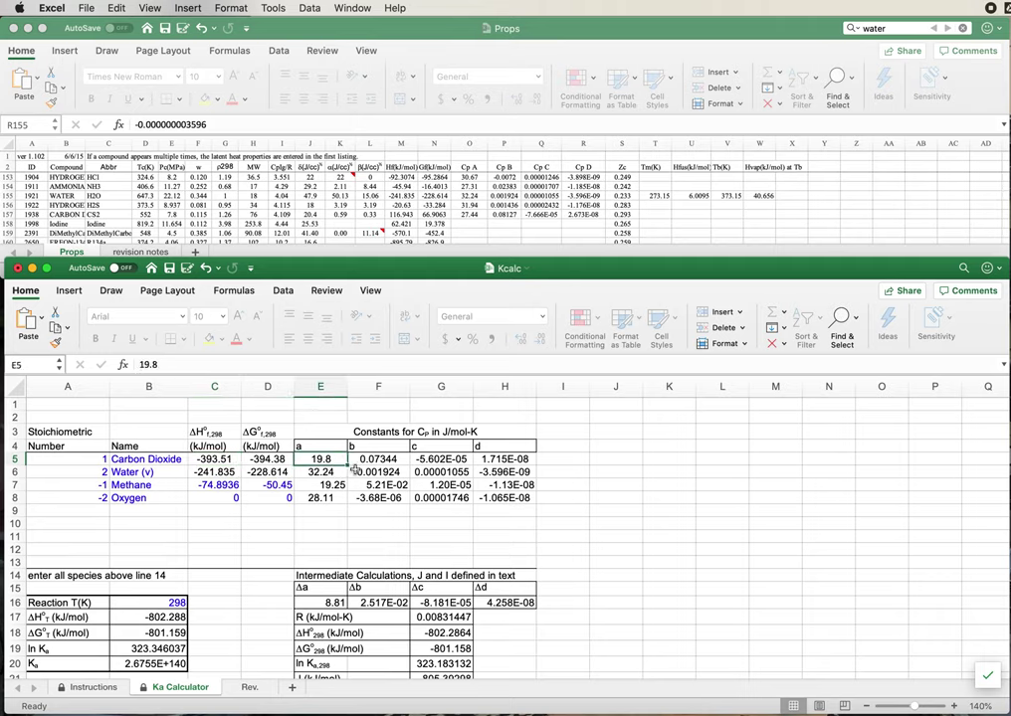
key("Right")
key("Right")
key("Right")
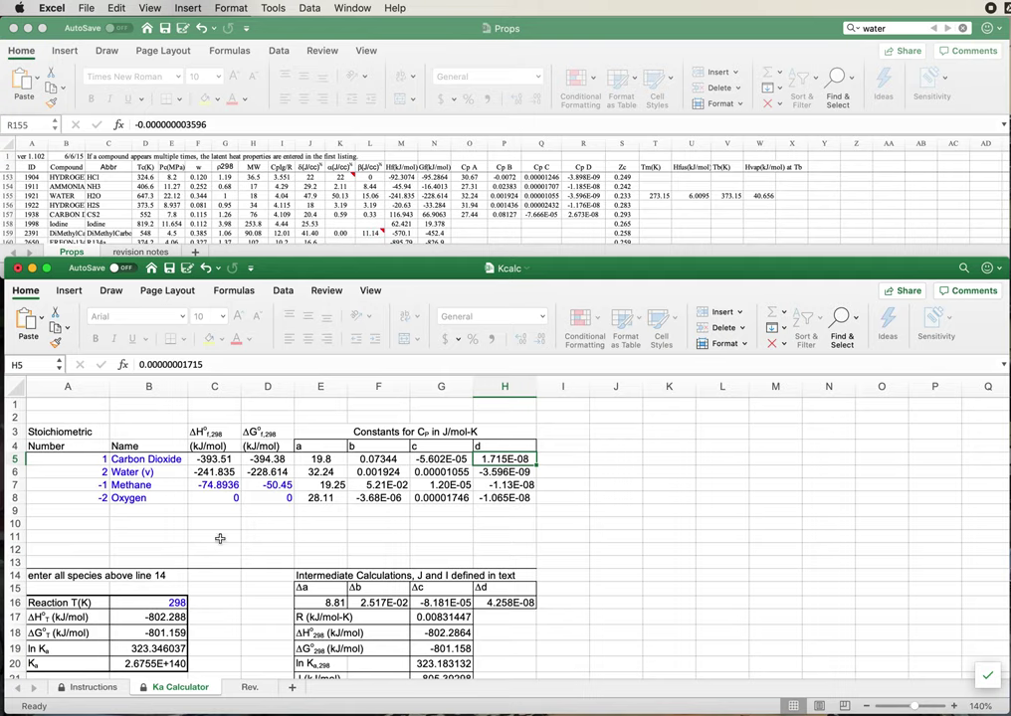
- Highlight the stoichiometric numbers, species names and all formation data and Cp constants
left_click_drag(91, 459, 94, 484)
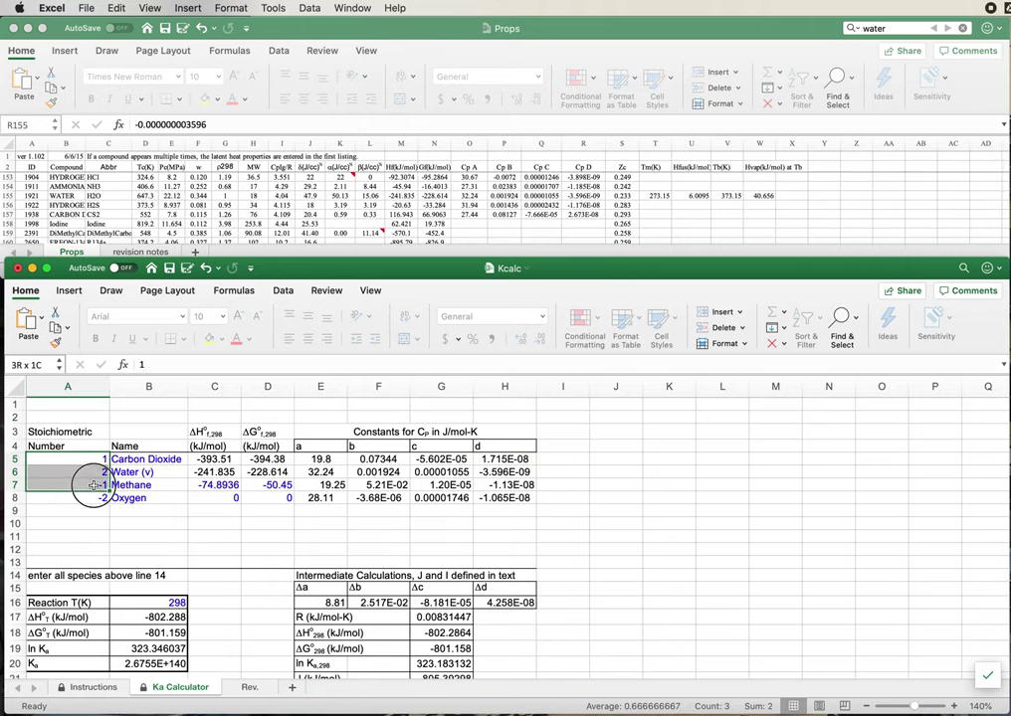
left_click(157, 459)
left_click_drag(157, 460, 146, 497)
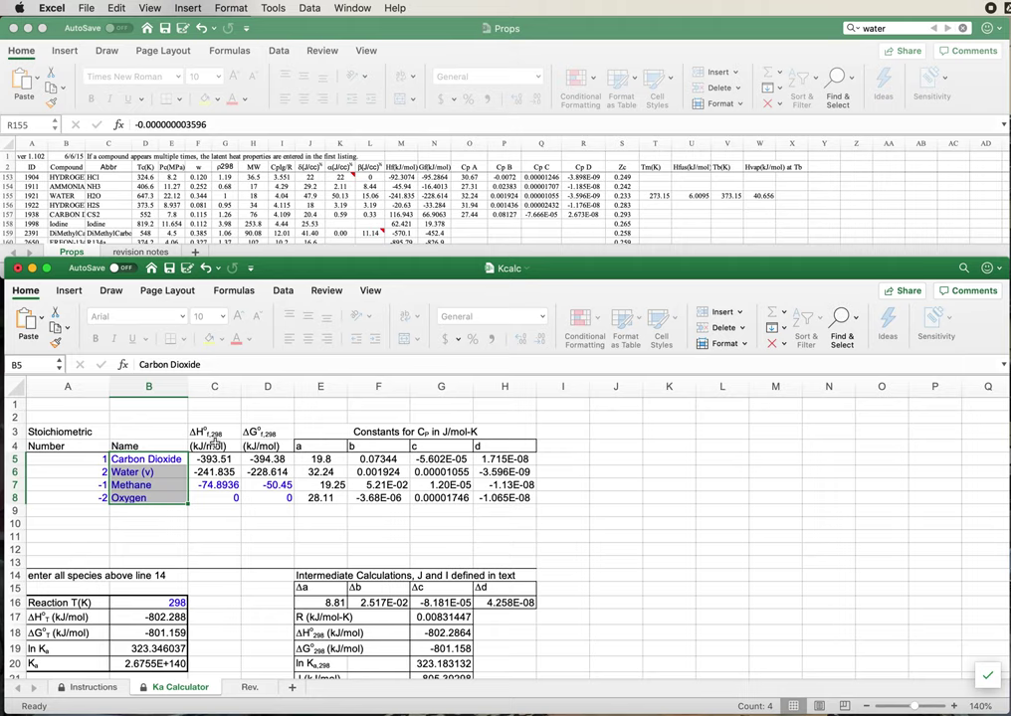
left_click(208, 460)
left_click_drag(209, 460, 502, 495)
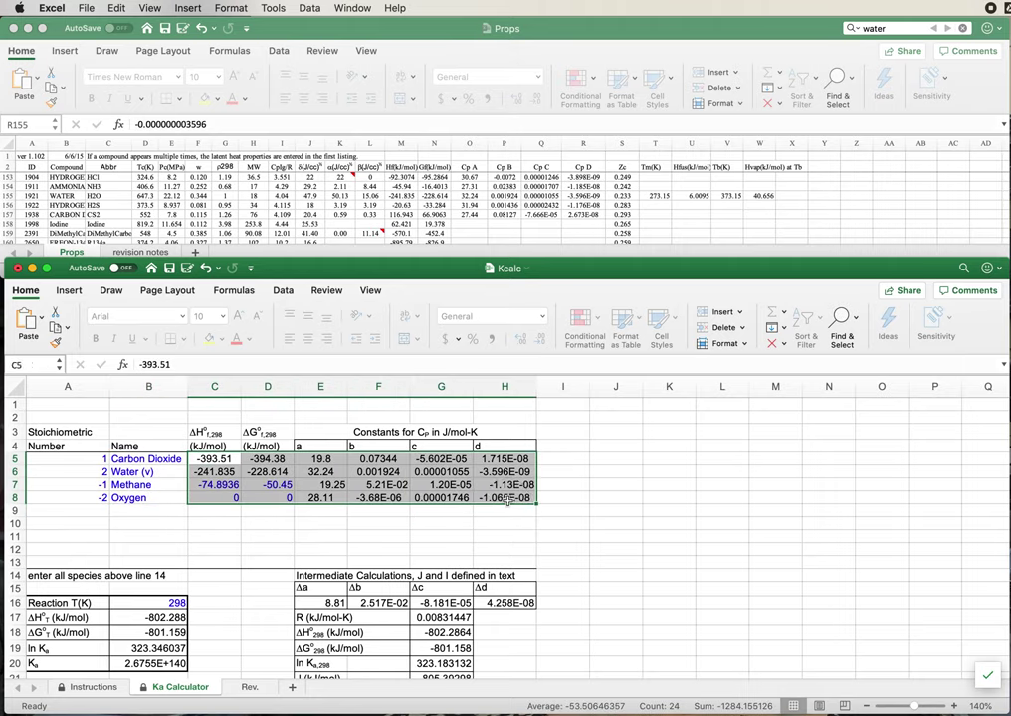
left_click(205, 535)
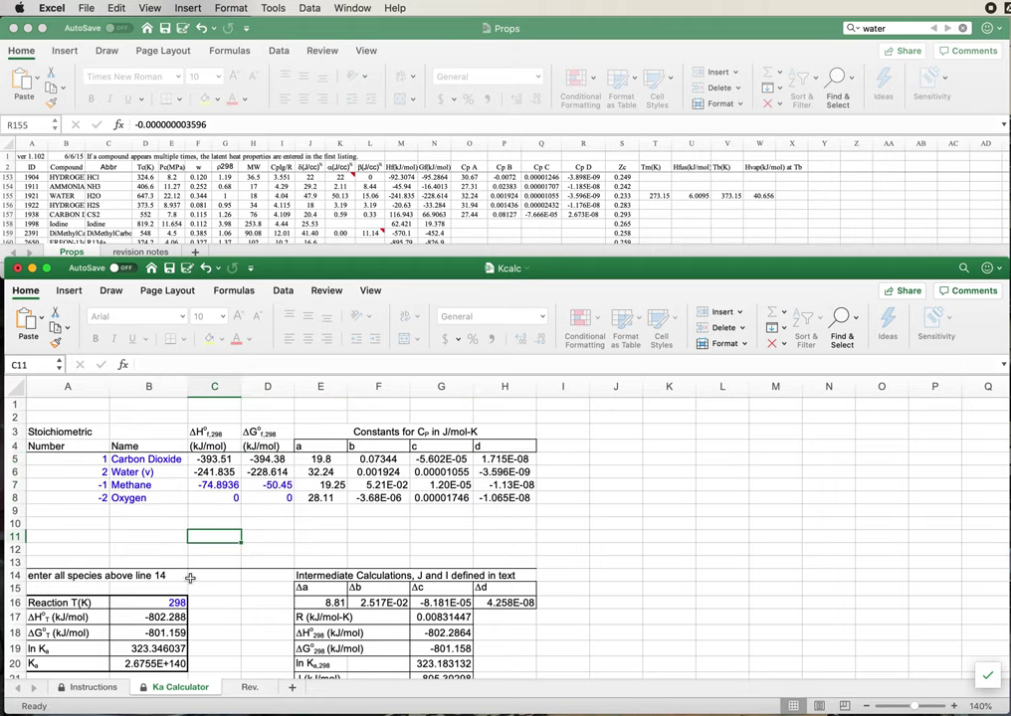
- Inspect the 298 K reaction temperature and the ΔH°T, ΔG°T and Ka formulas
left_click(165, 603)
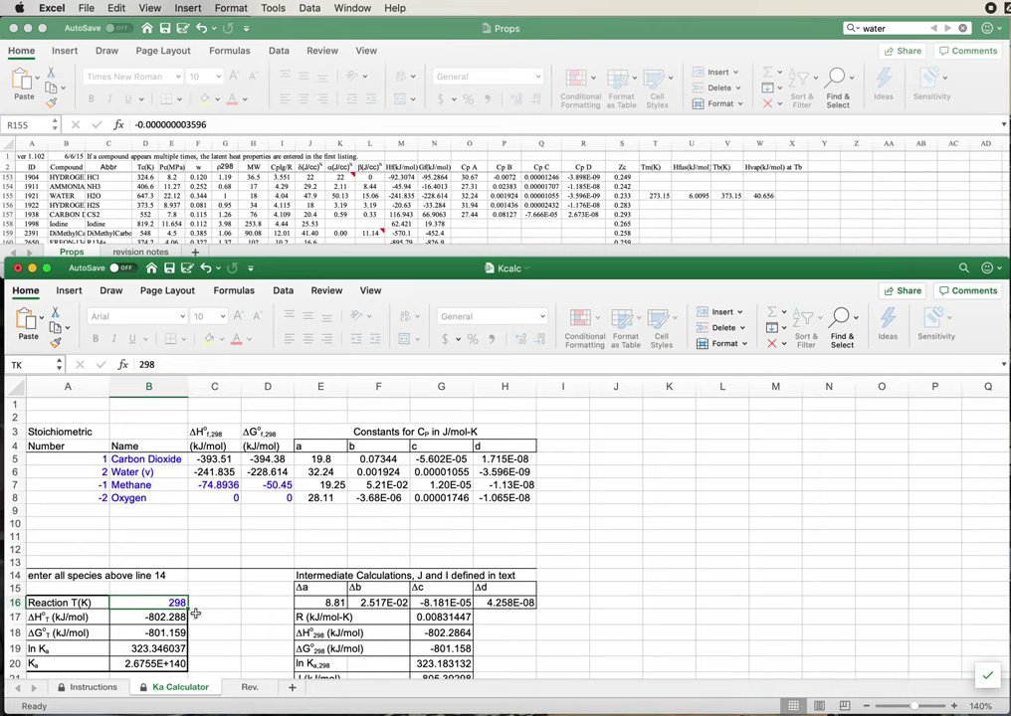
left_click(152, 618)
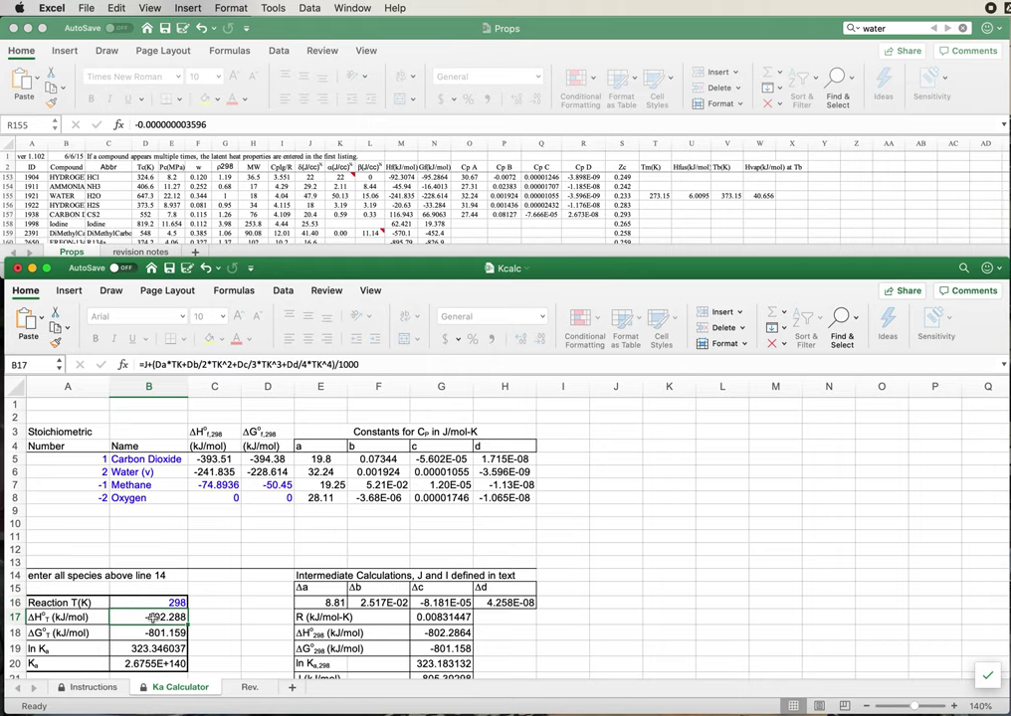
key("Down")
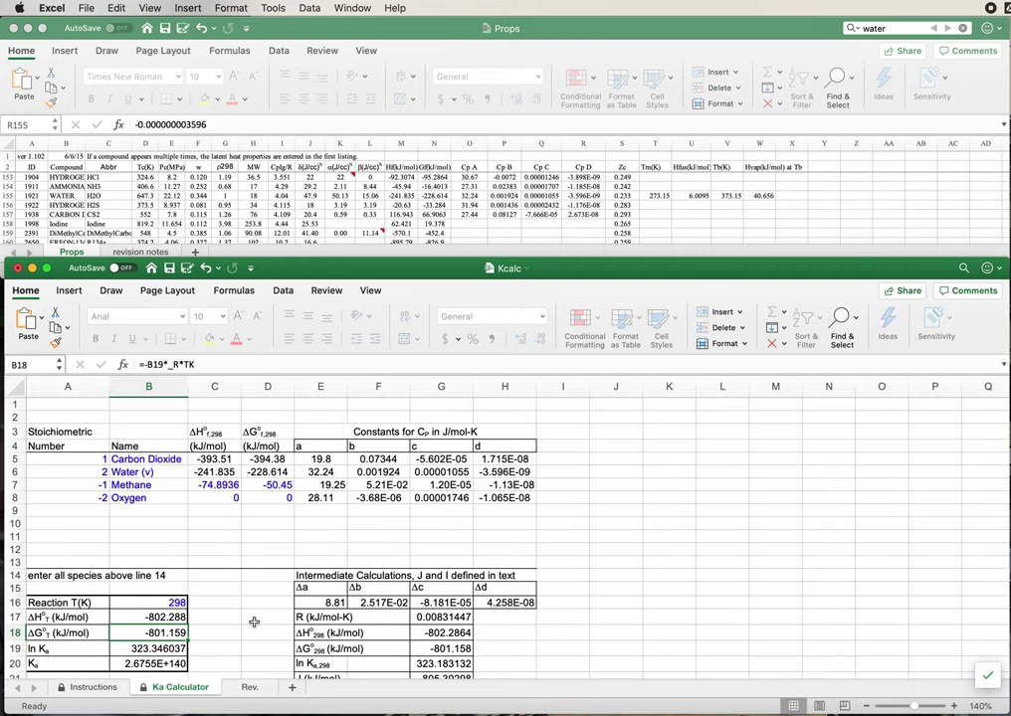
key("Down")
key("Down")
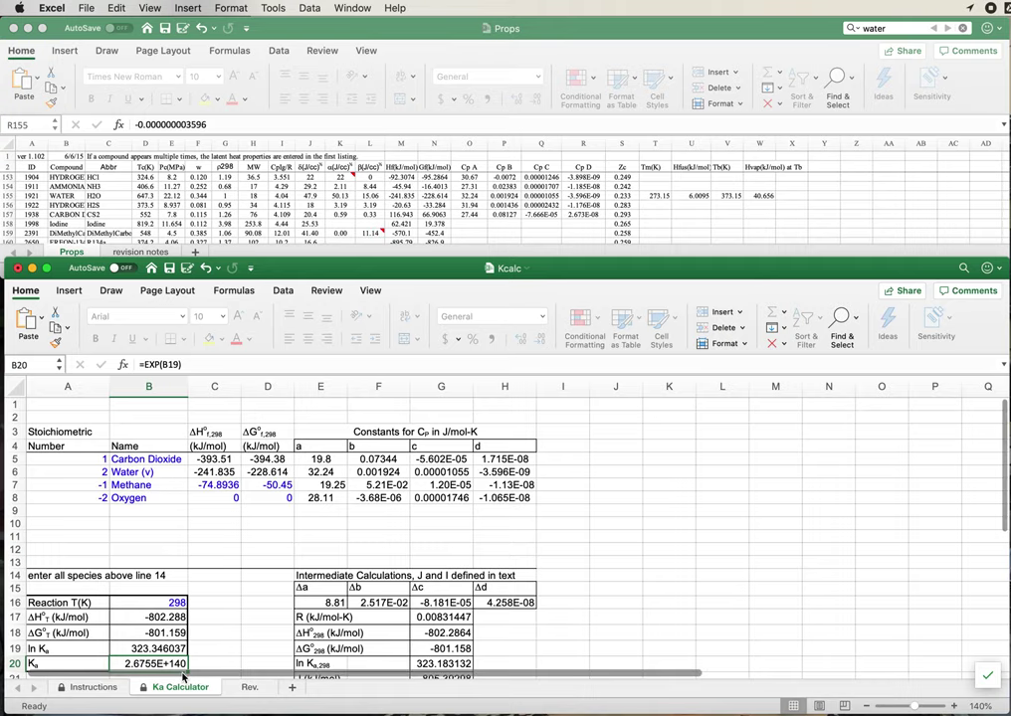
left_click(54, 663)
left_click_drag(55, 663, 135, 666)
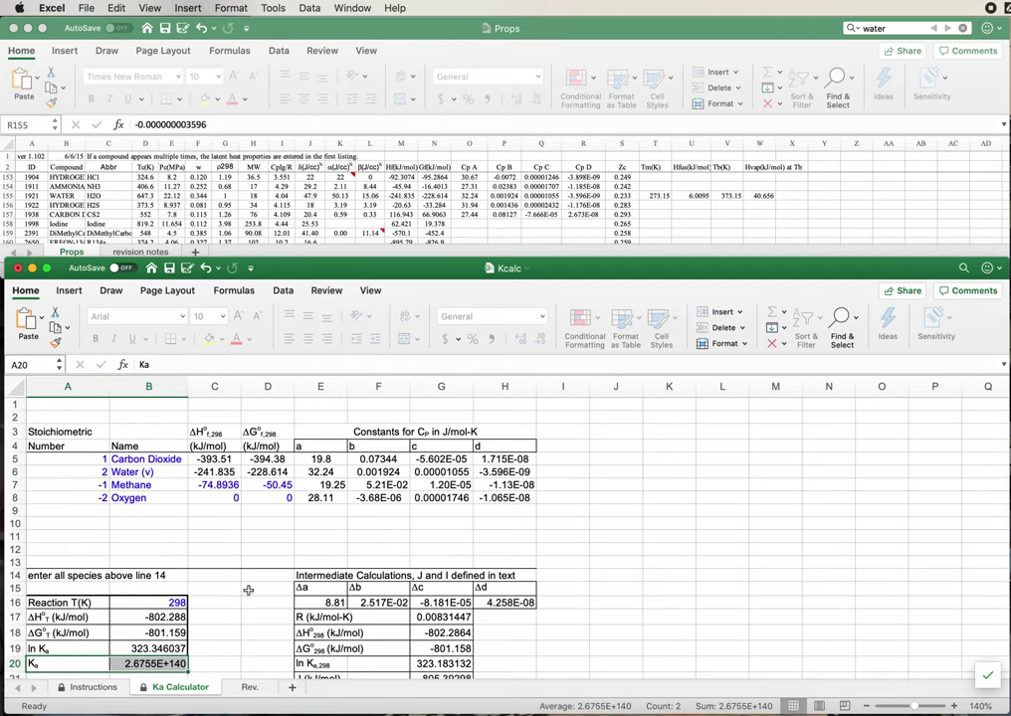
left_click(179, 602)
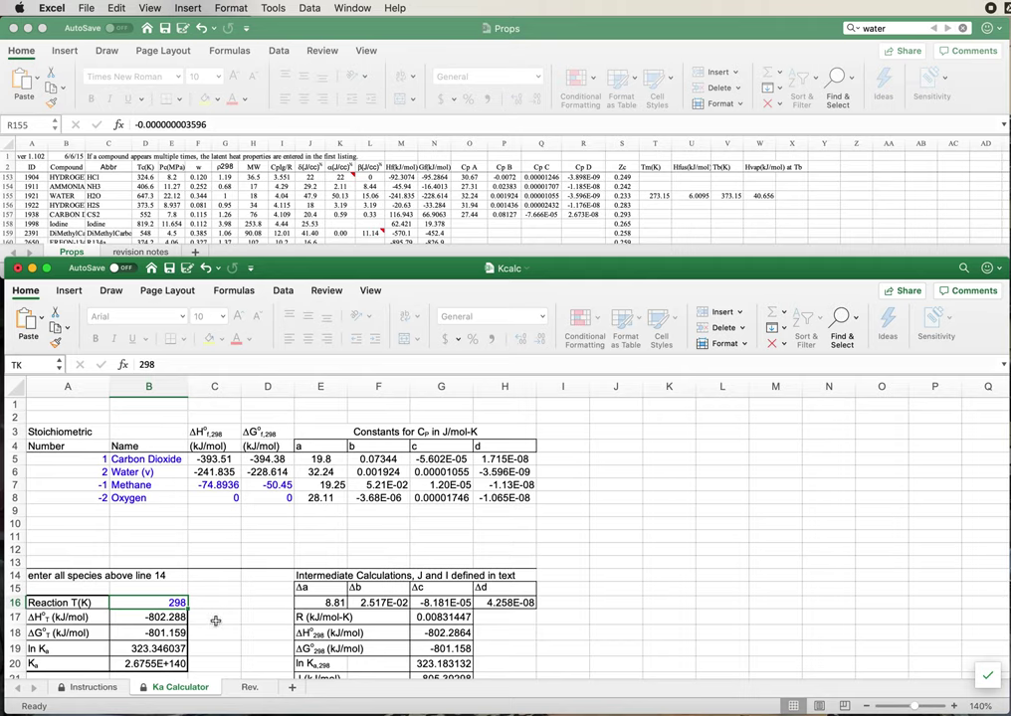
left_click(124, 617)
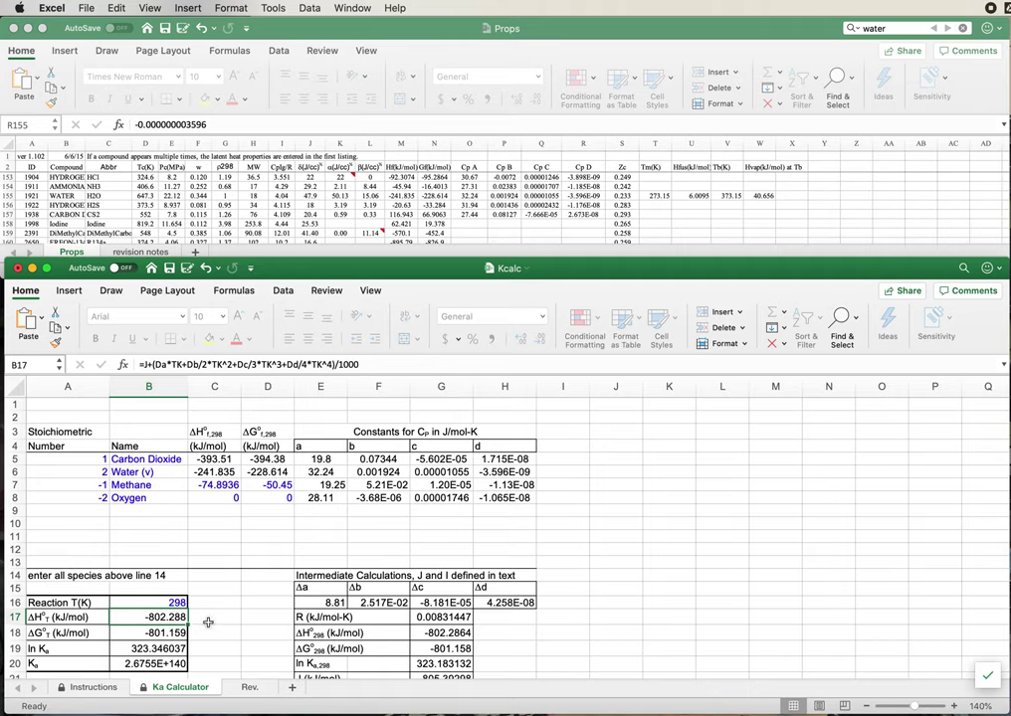
- Set the reaction temperature to 800 K and check Ka recalculates to 2.11475E+52
left_click(176, 603)
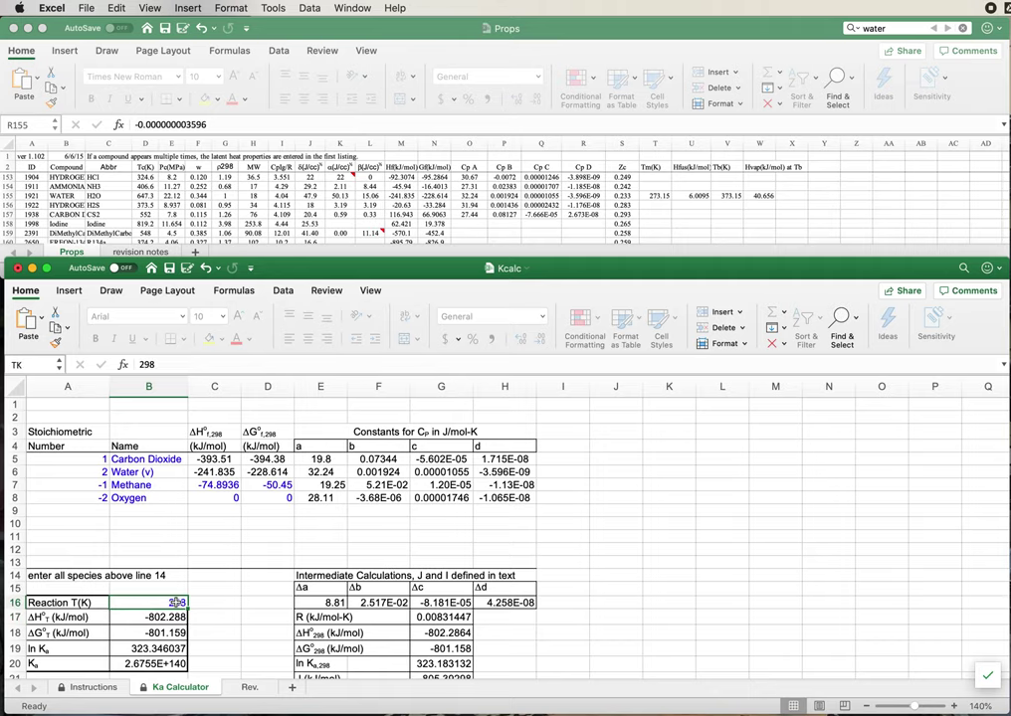
type("800")
key("Return")
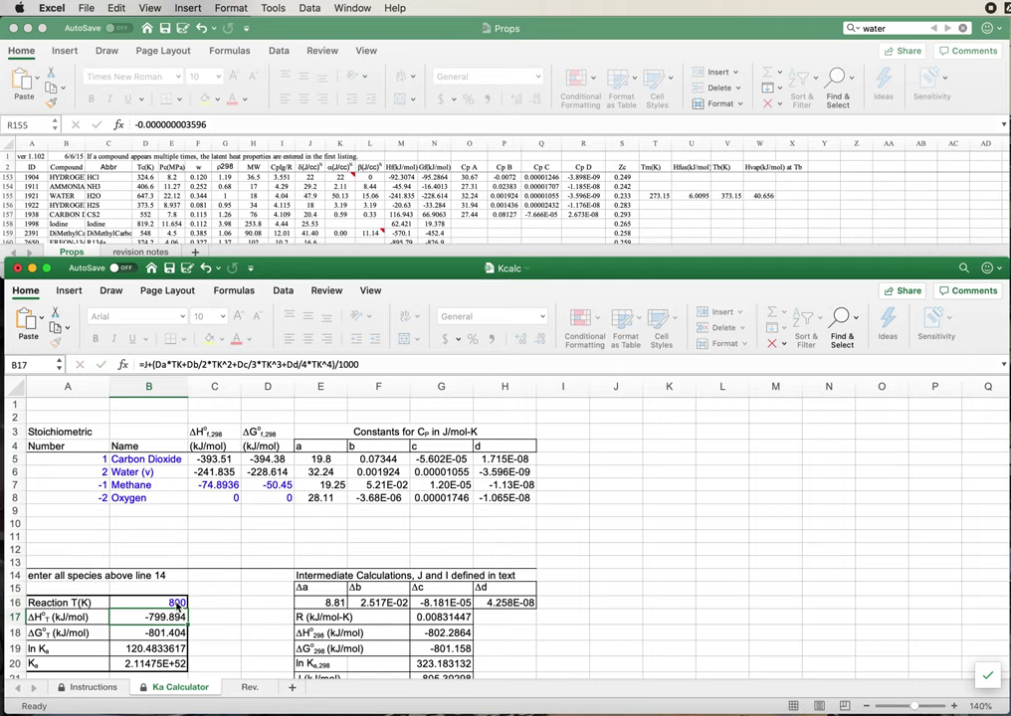
left_click(159, 664)
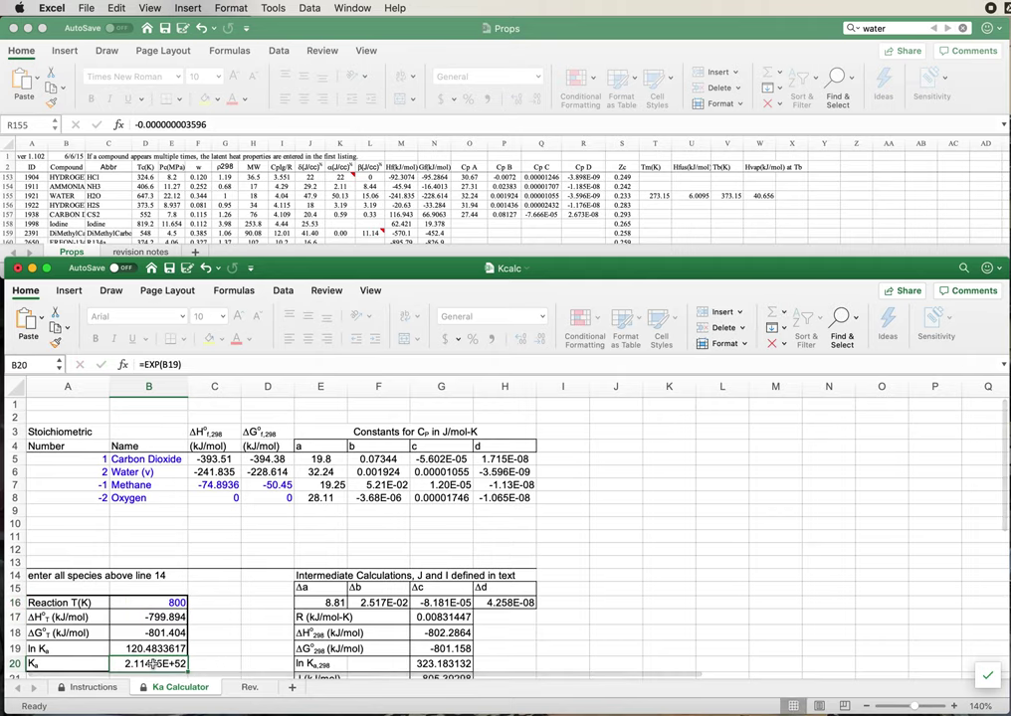
left_click_drag(60, 665, 129, 663)
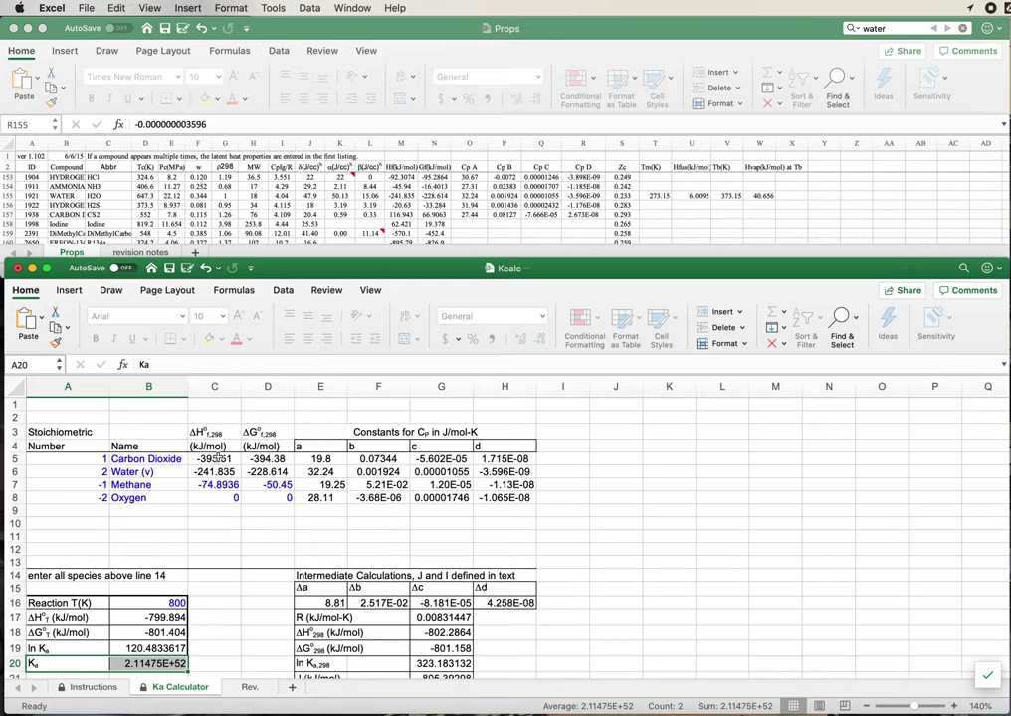
left_click(214, 459)
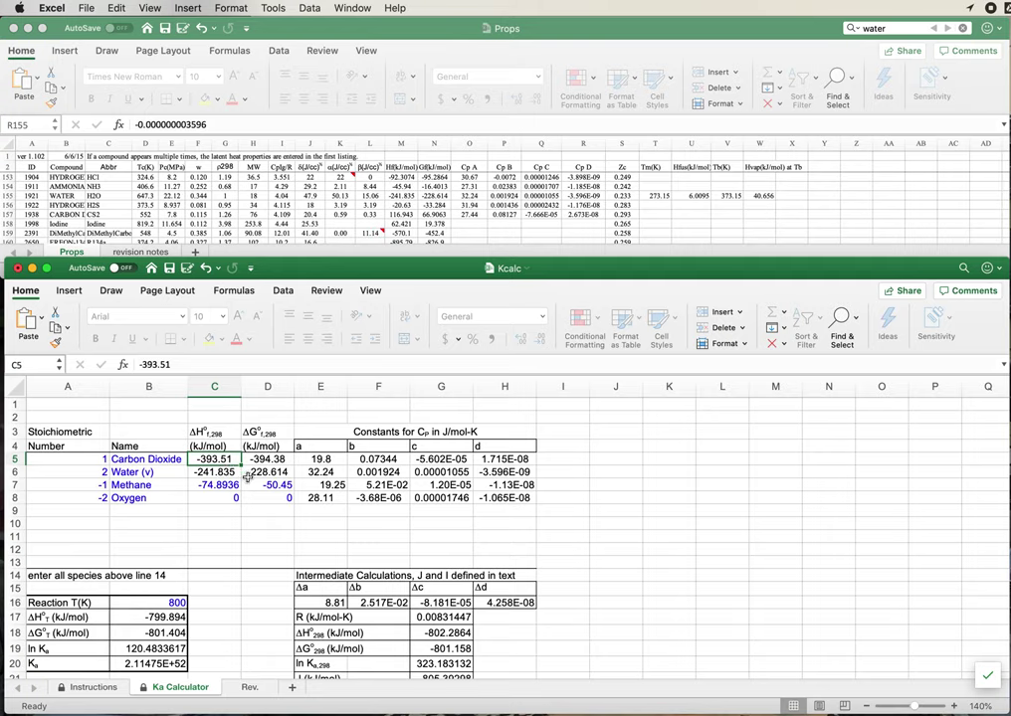
left_click(157, 663)
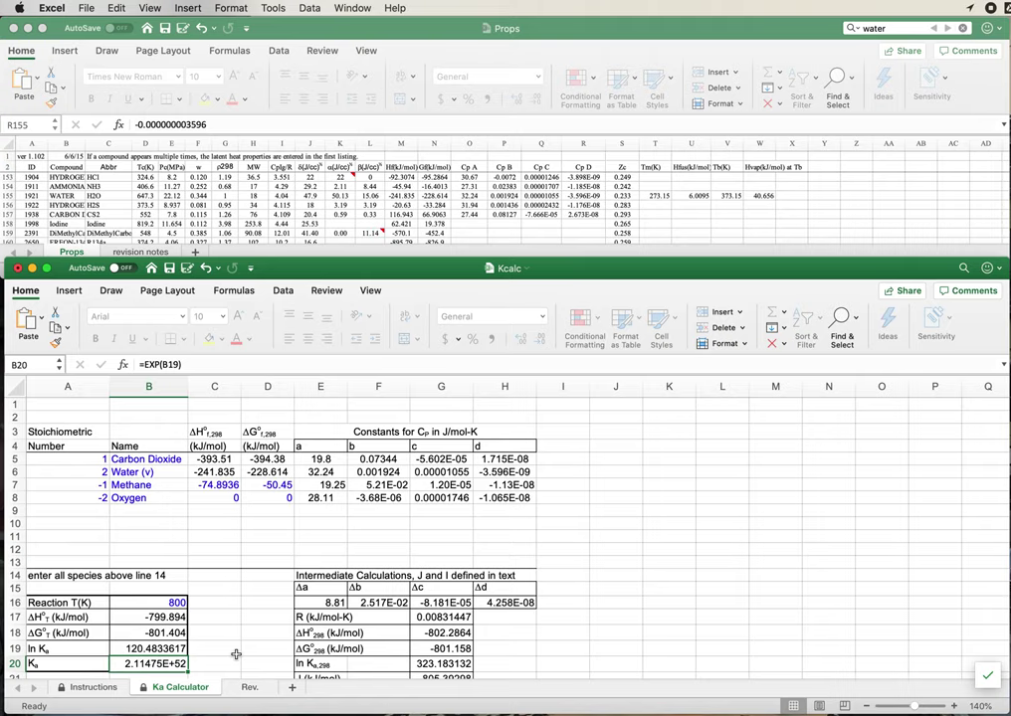
left_click(184, 602)
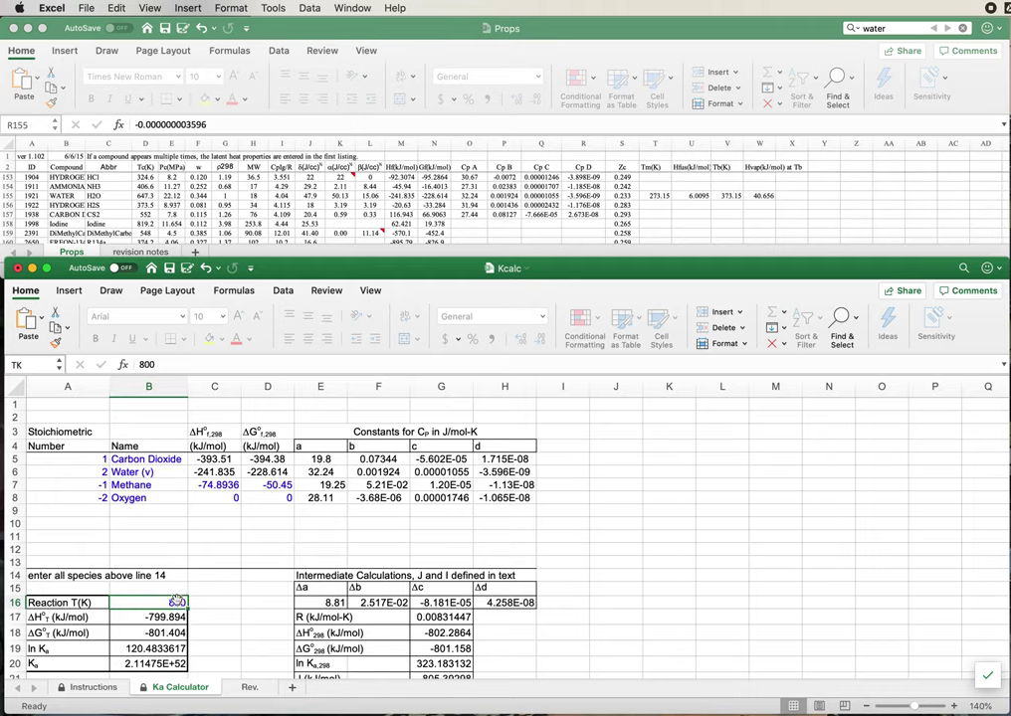
left_click_drag(56, 665, 159, 663)
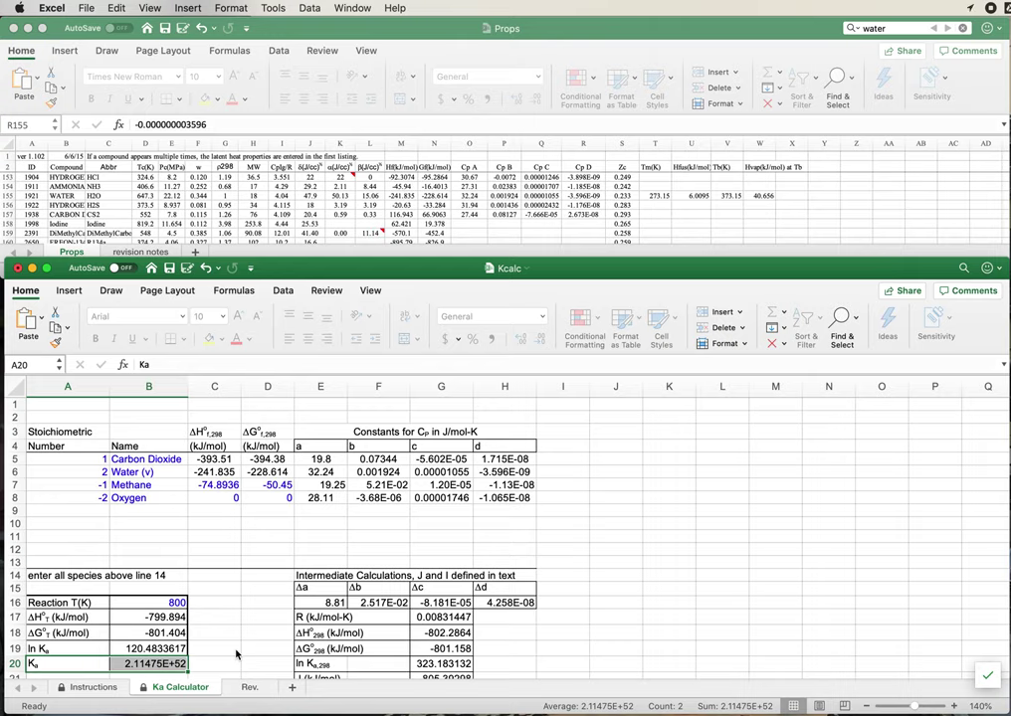
left_click(168, 662)
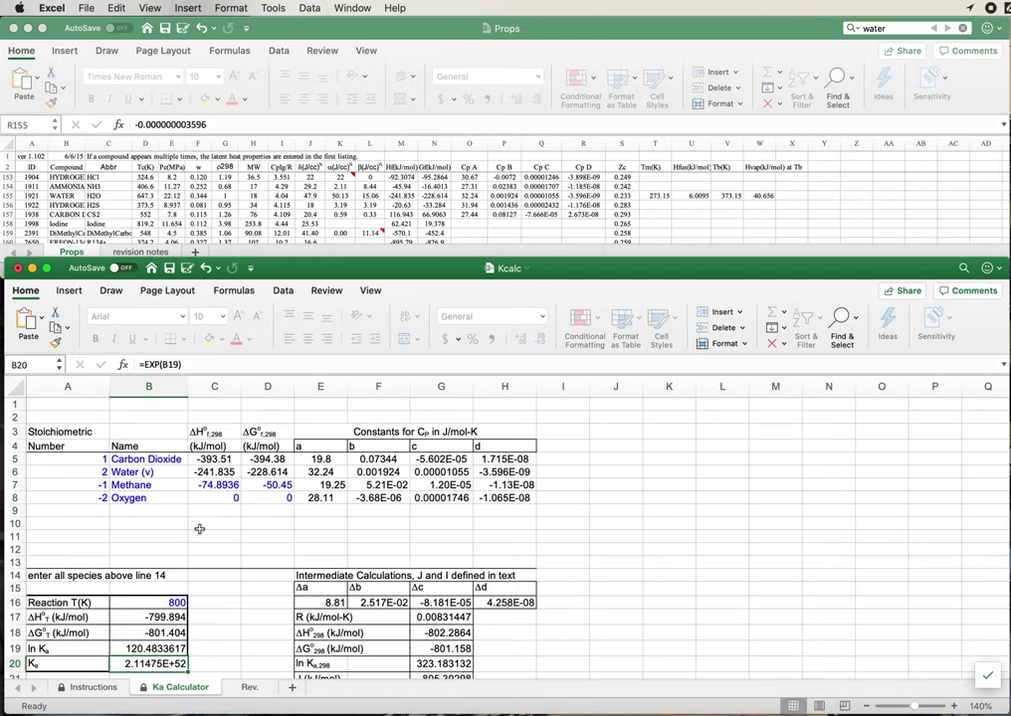
- Review the stoichiometric numbers for water (2), carbon dioxide (1) and the methane row
left_click(130, 524)
left_click(76, 470)
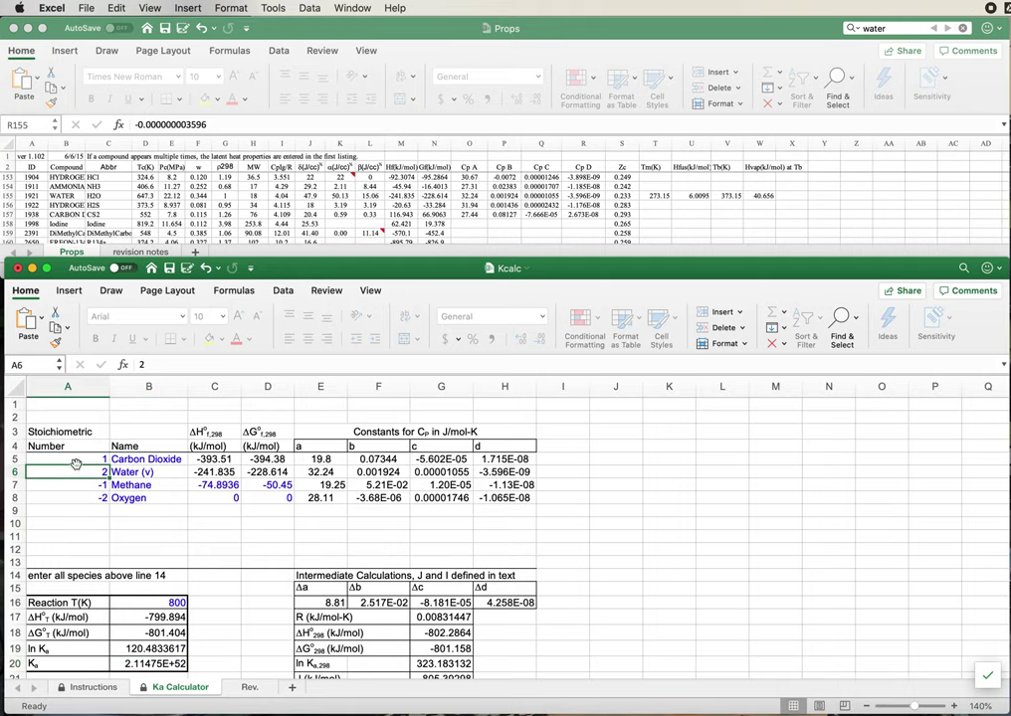
left_click(74, 458)
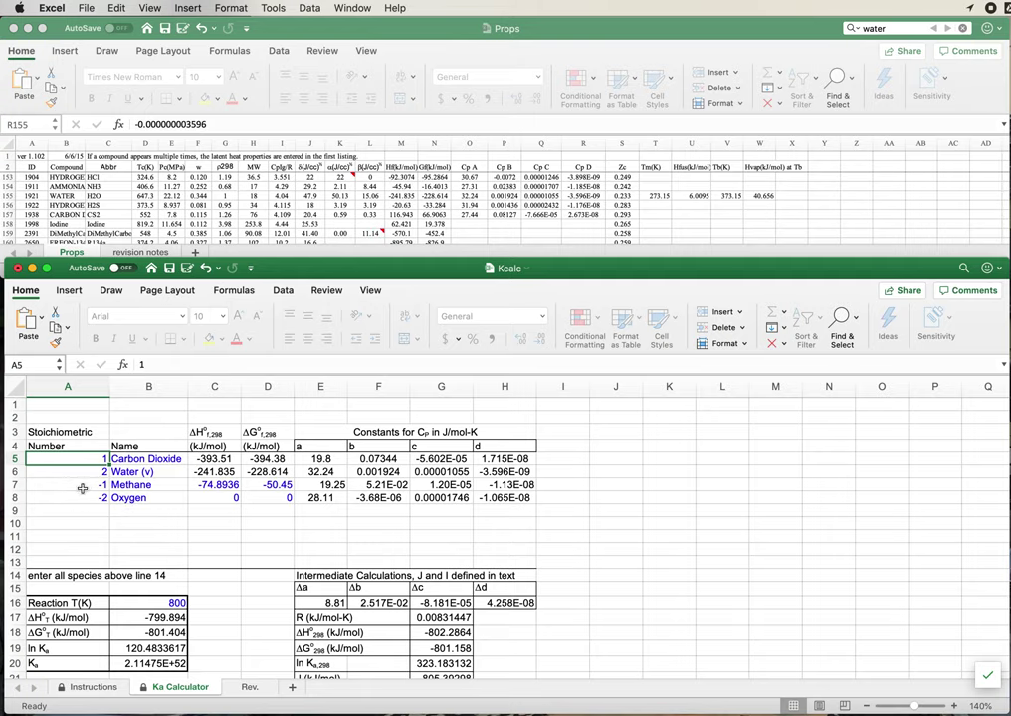
left_click_drag(80, 486, 139, 485)
- Make the fourth species row −1 Water (v)
left_click(78, 501)
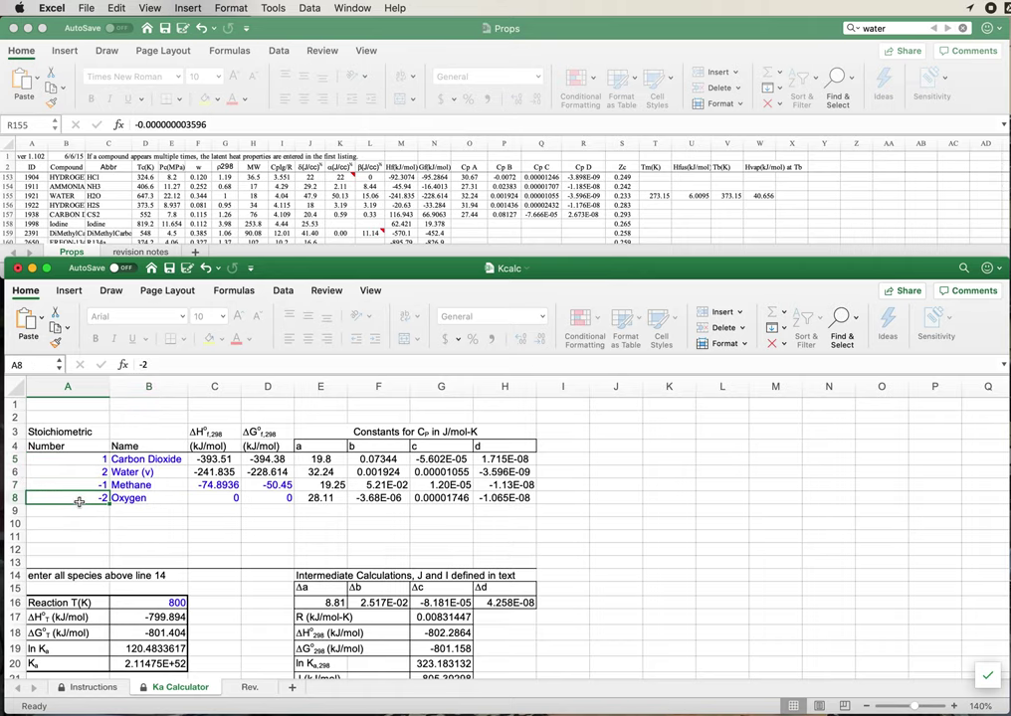
type("-1")
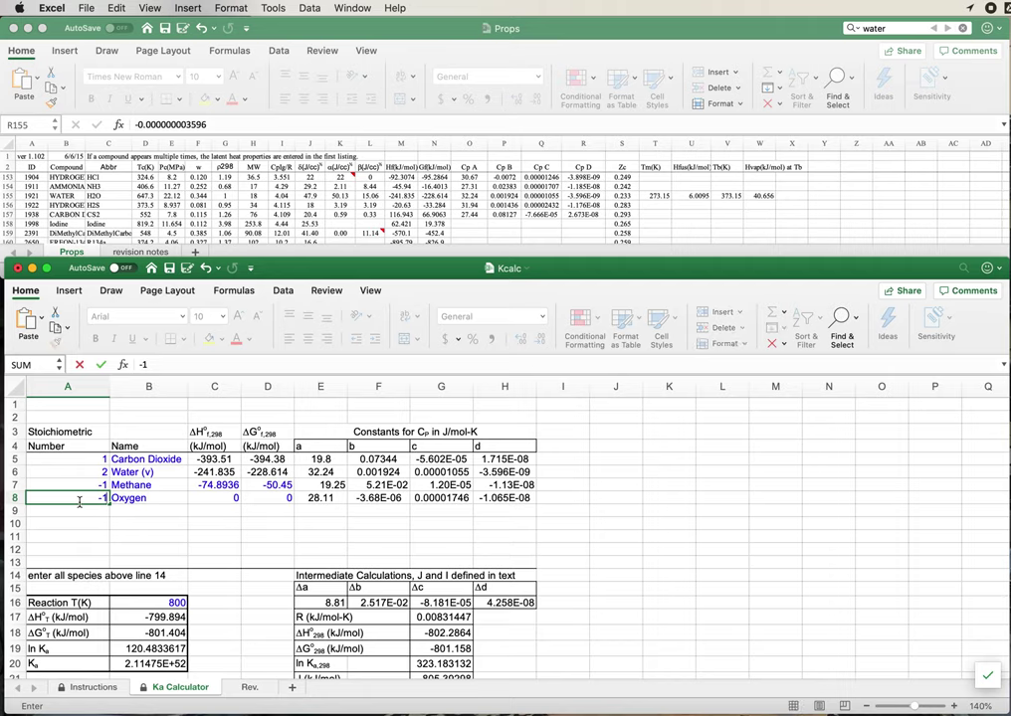
key("Tab")
type("W")
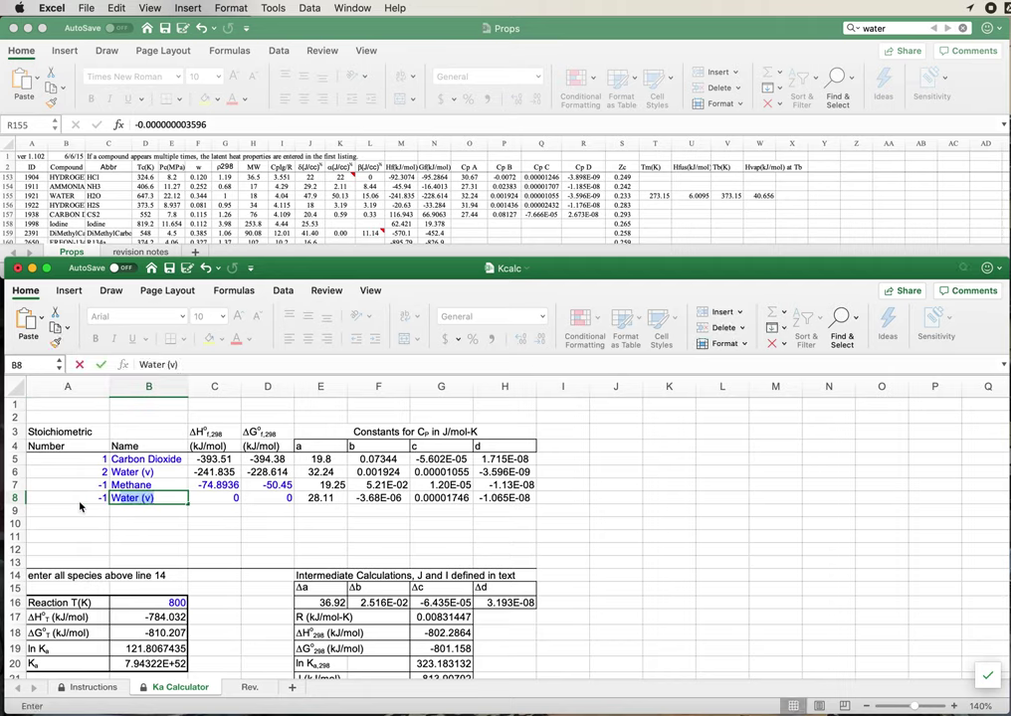
key("Tab")
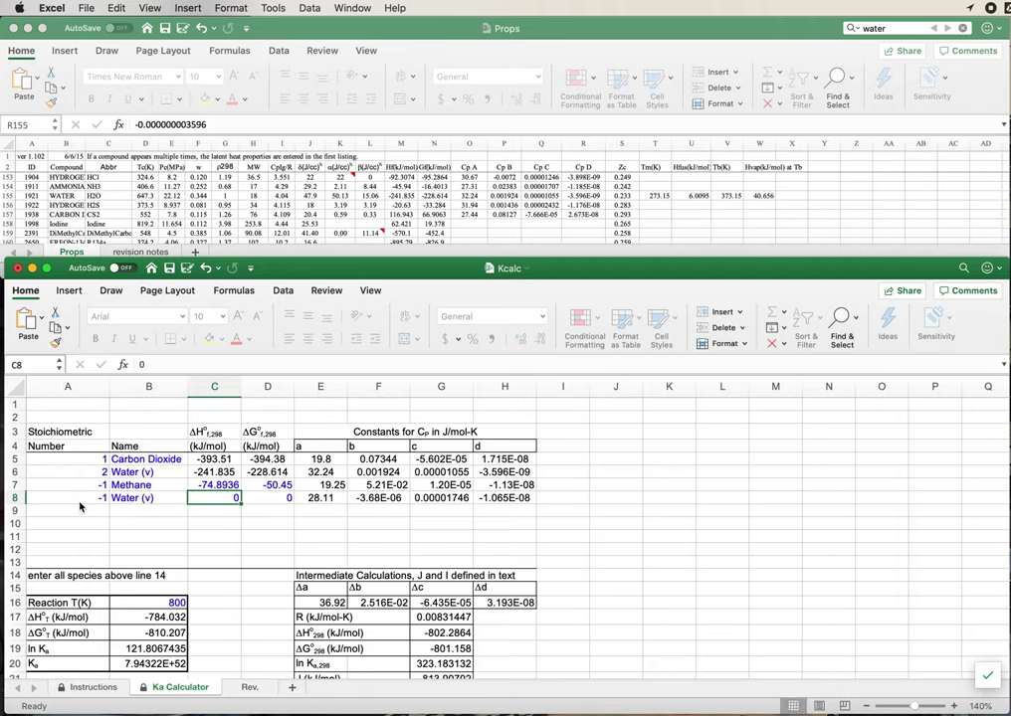
- Copy water's property values from row 6 into row 8
left_click_drag(211, 476, 502, 472)
key("super+c")
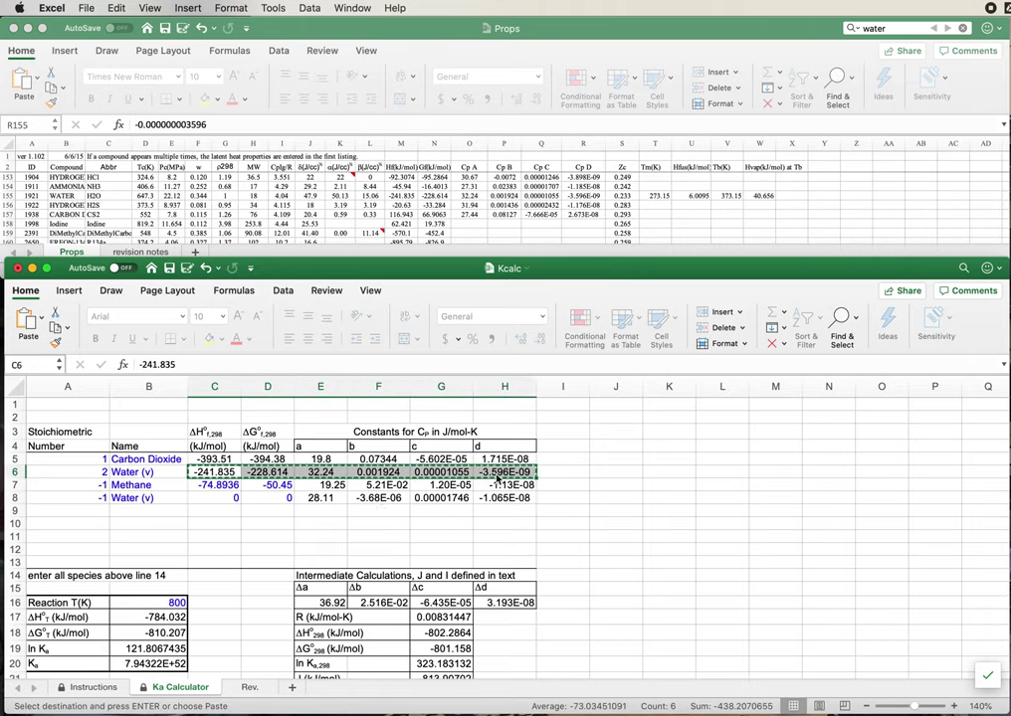
left_click_drag(214, 499, 248, 499)
key("super+v")
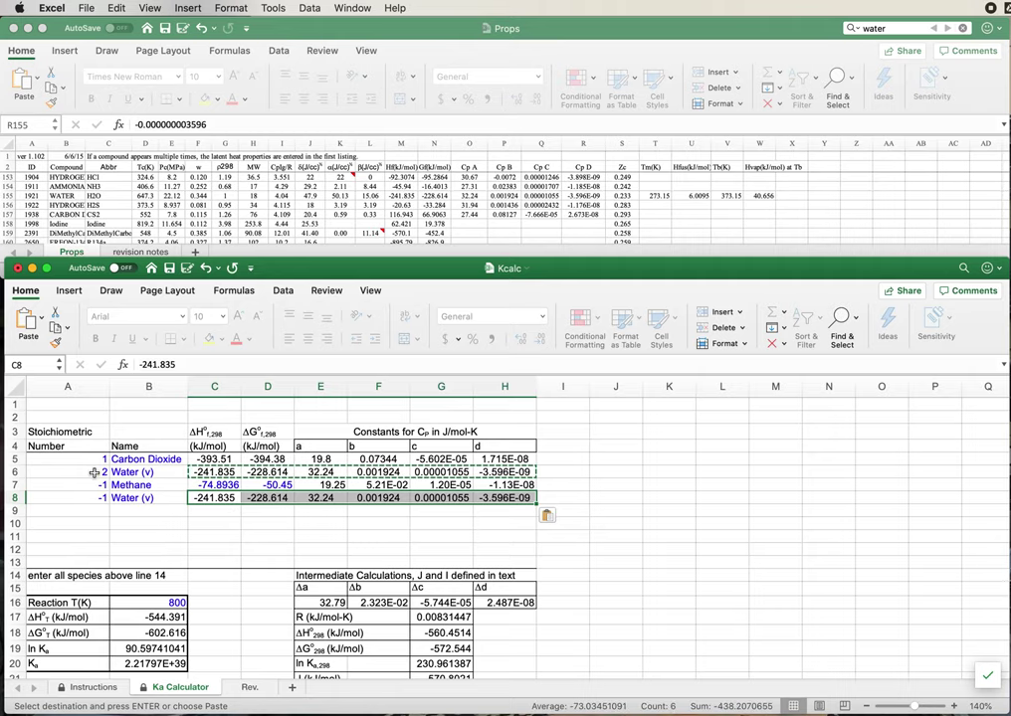
- Rename the first two species to Hydrogen and Carbon Monoxide
left_click(149, 460)
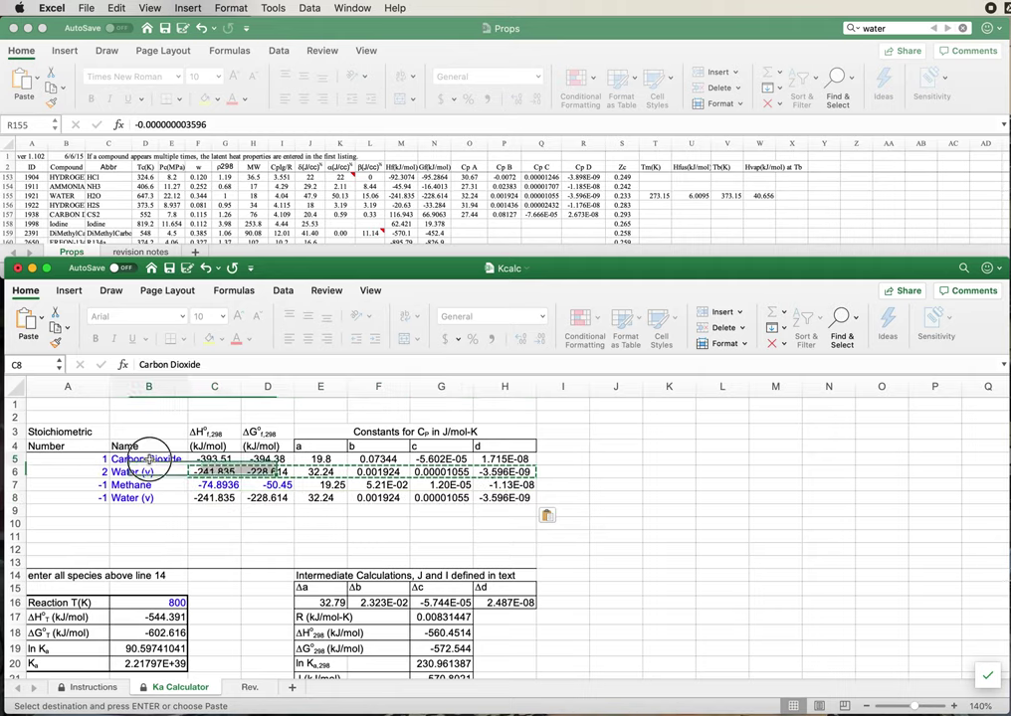
type("Hyd")
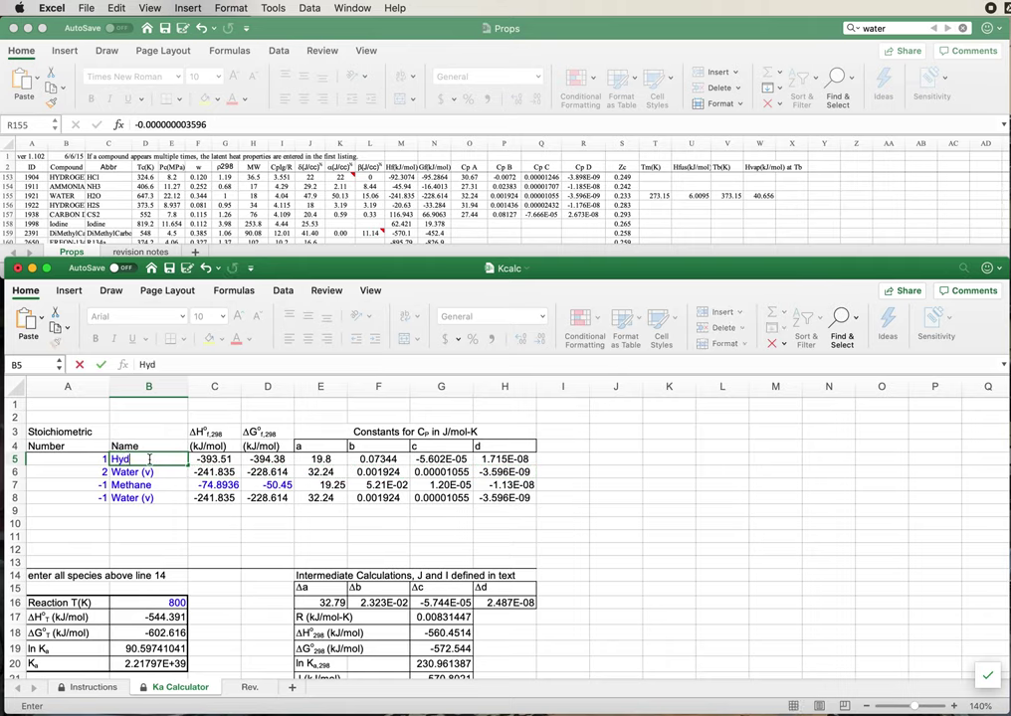
type("rogen")
key("Return")
type("Carb")
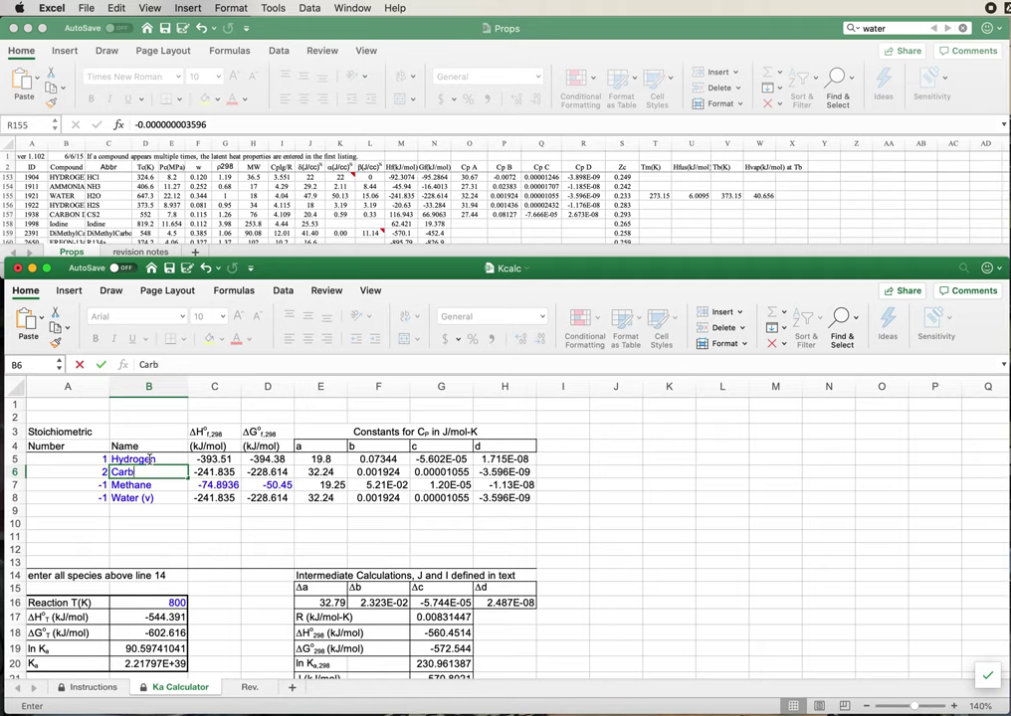
type("on Mono")
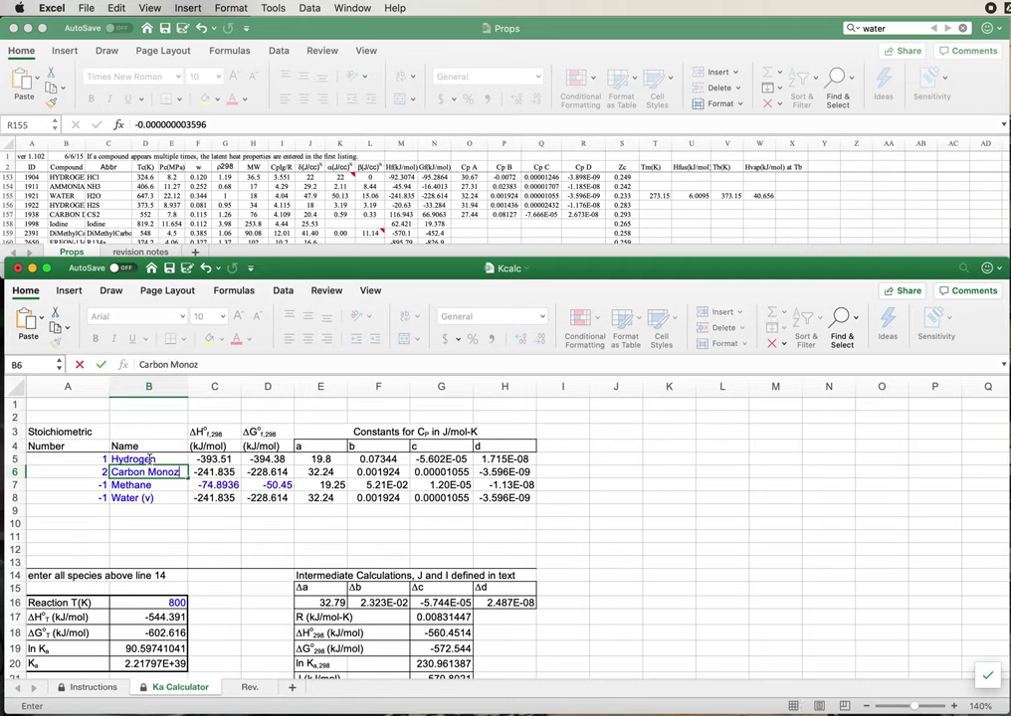
type("xide")
key("Tab")
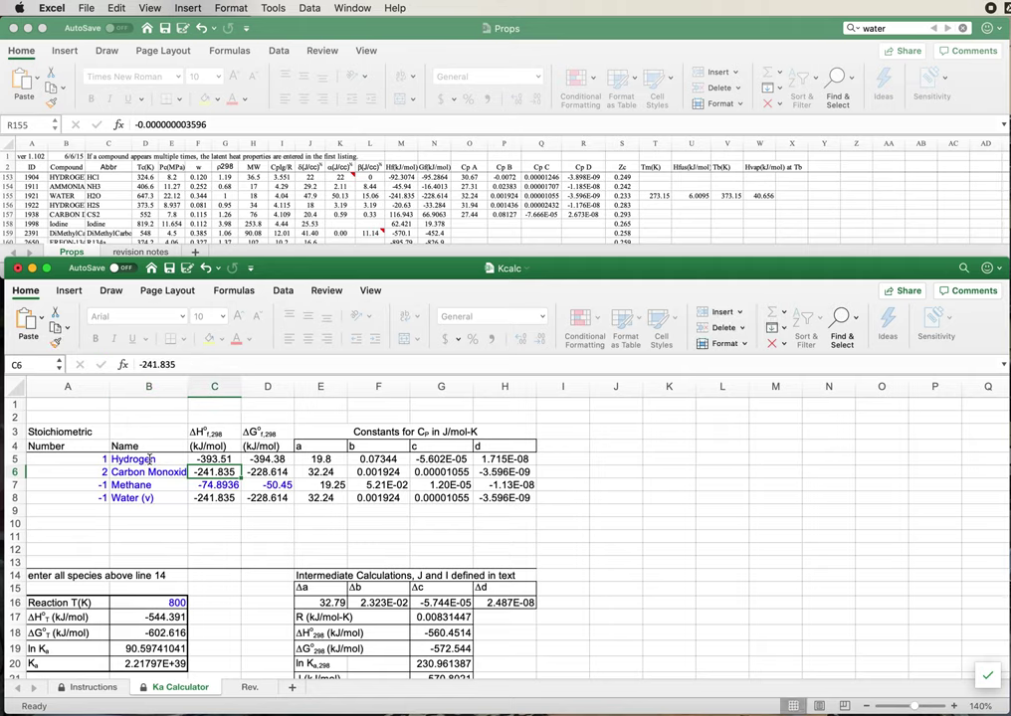
- Give Hydrogen a stoichiometric number of 3 and Carbon Monoxide 1
key("Left")
key("Left")
key("Down")
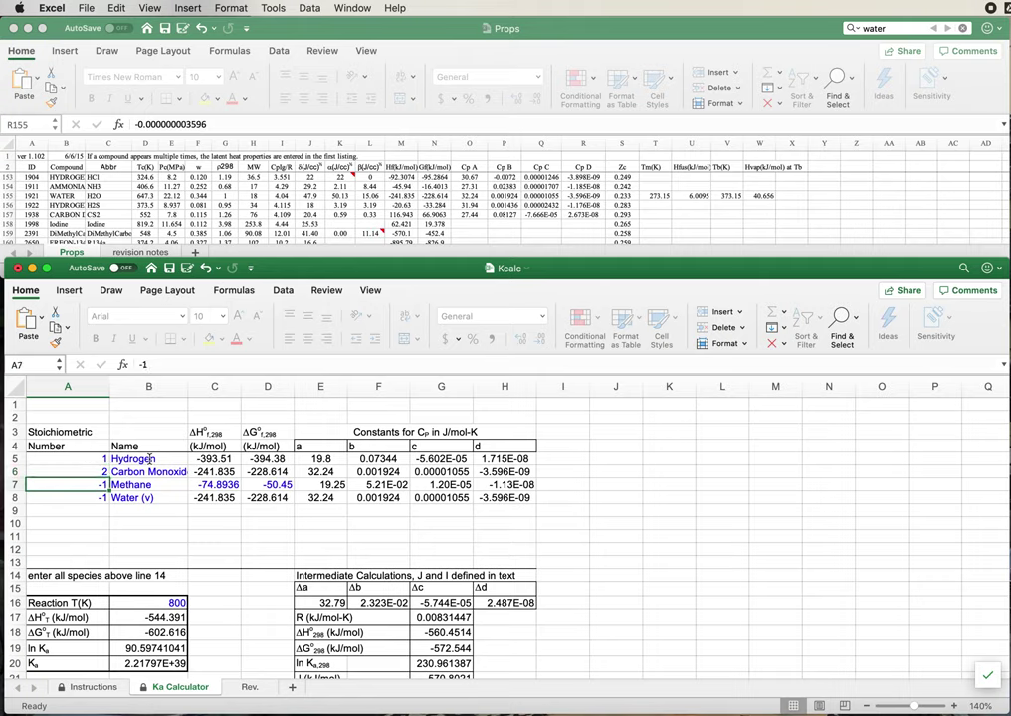
key("Up")
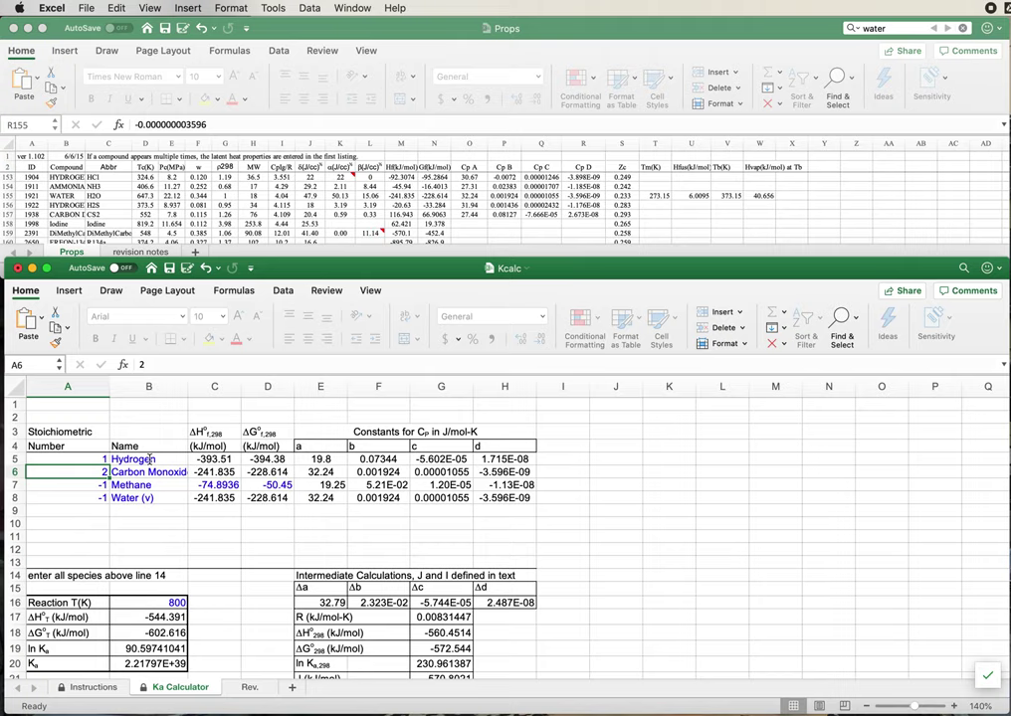
key("Down")
key("Down")
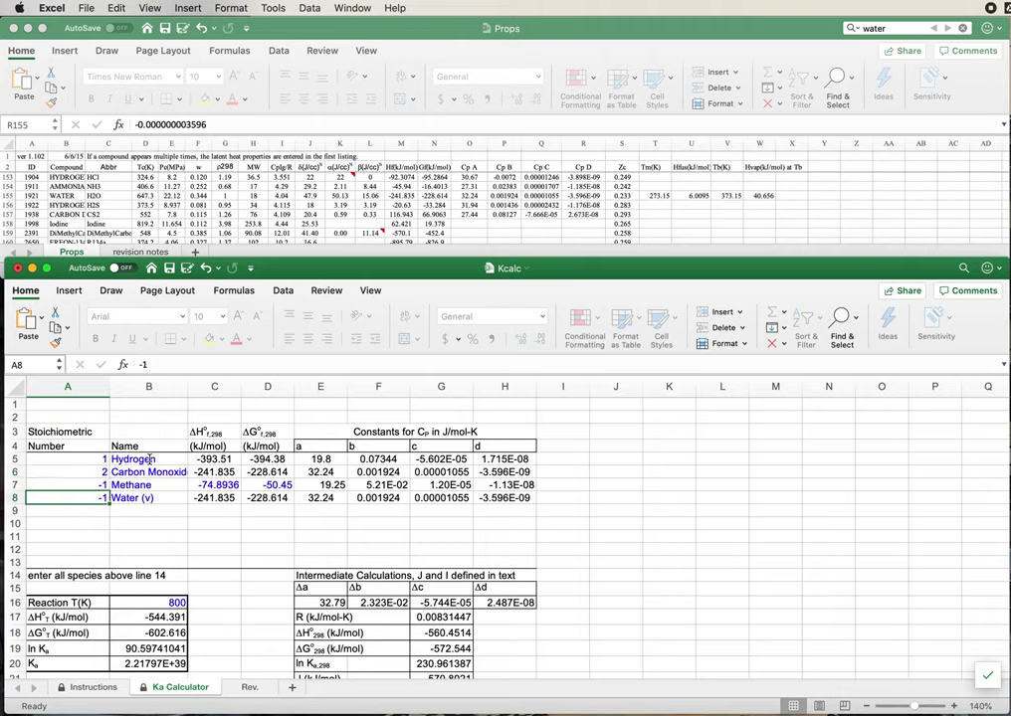
key("Up")
key("Up")
key("Up")
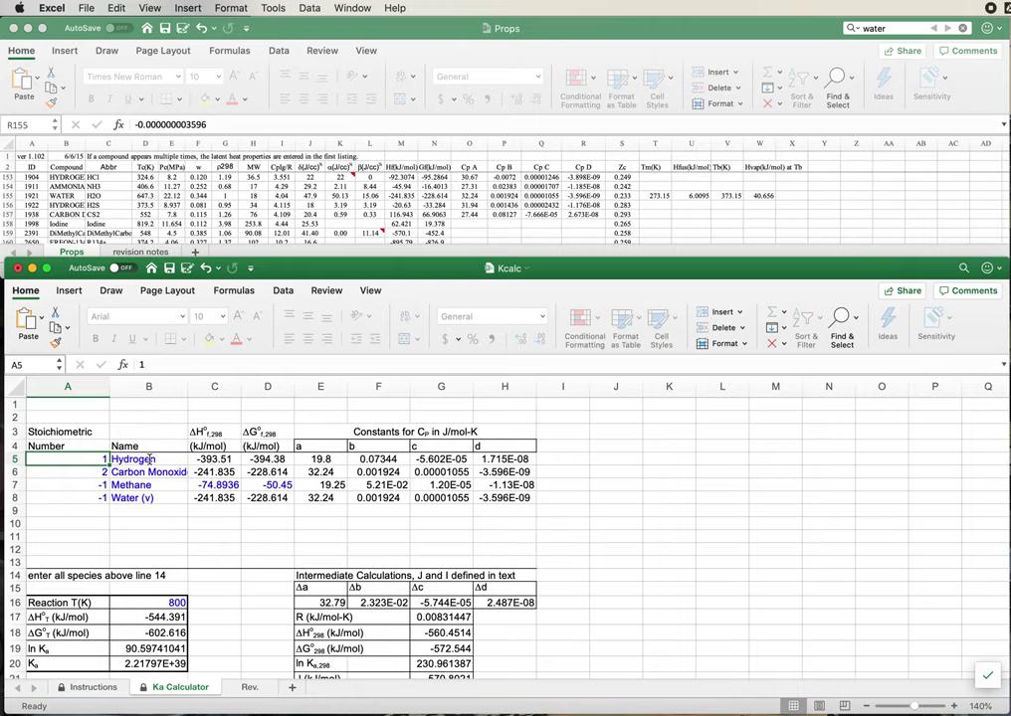
type("3")
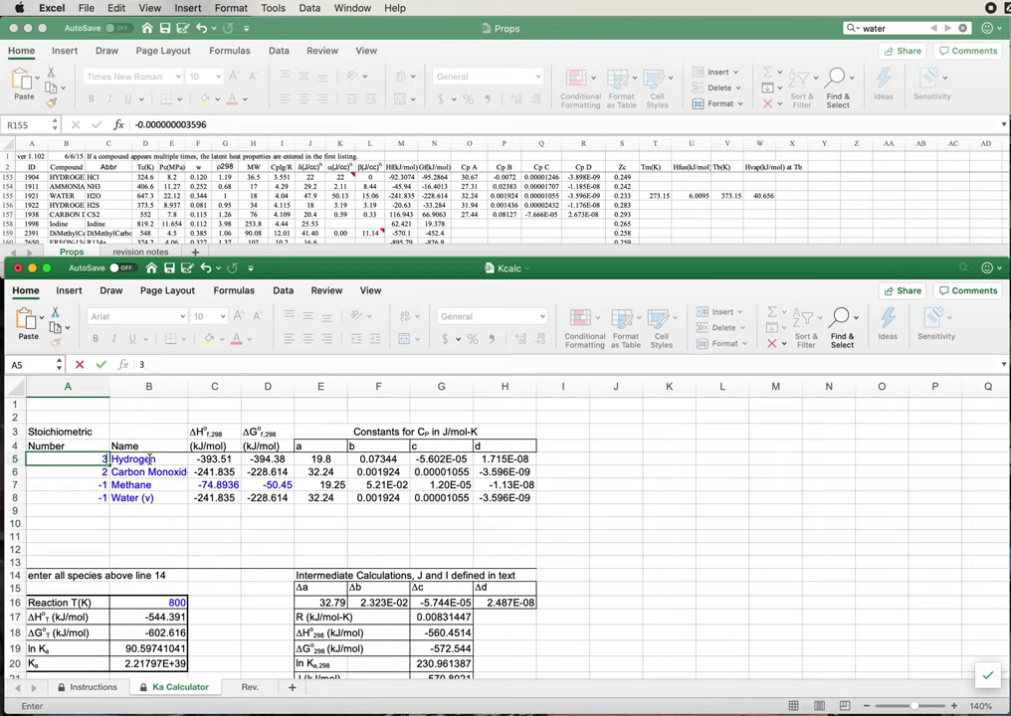
key("Return")
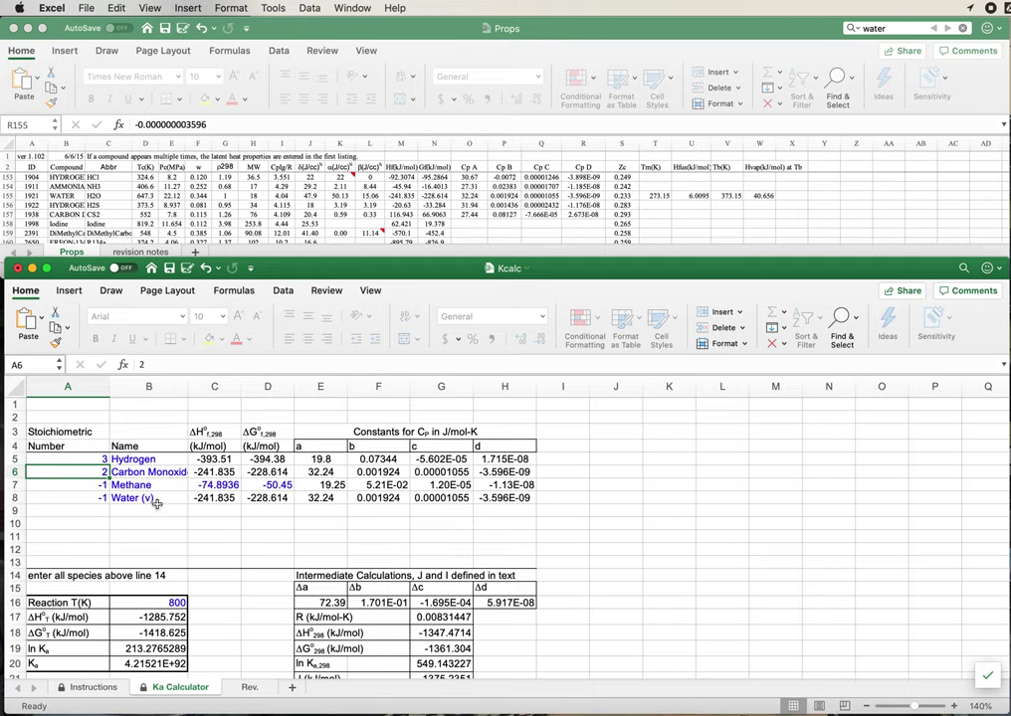
type("1")
key("Return")
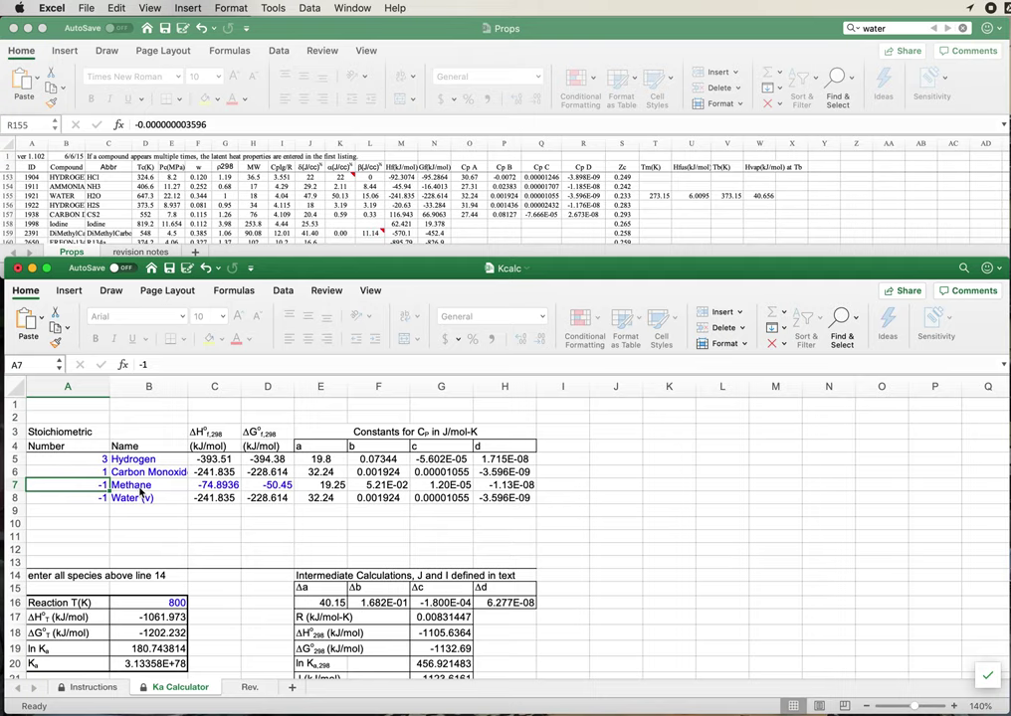
key("Return")
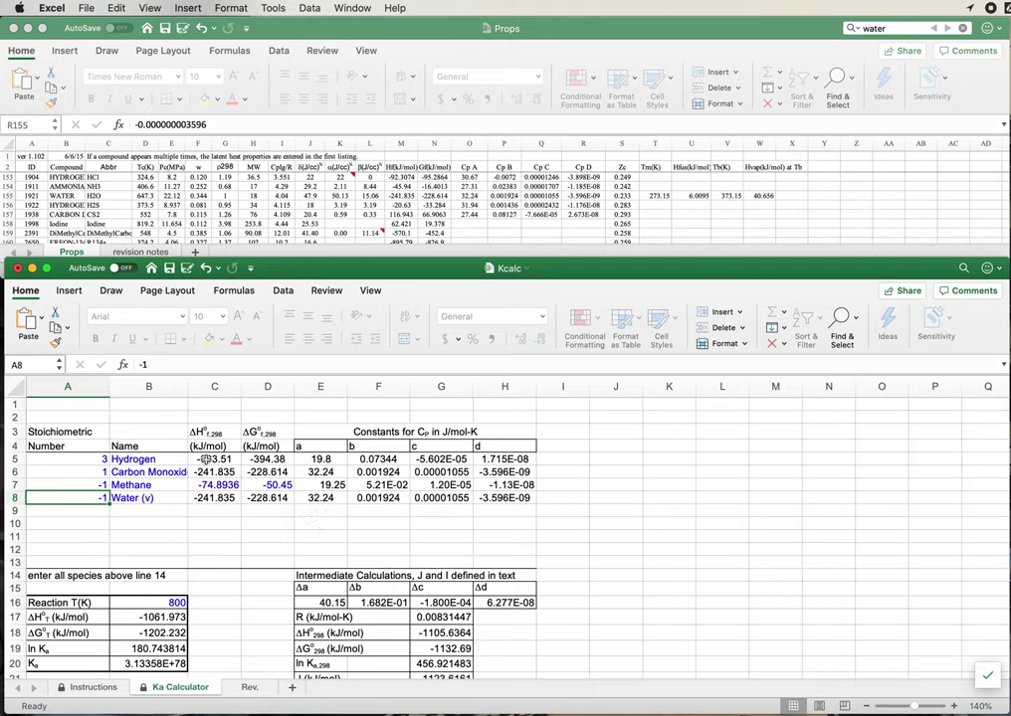
- Enter 0 for Hydrogen's ΔH°f and ΔG°f in C5 and D5
left_click(206, 456)
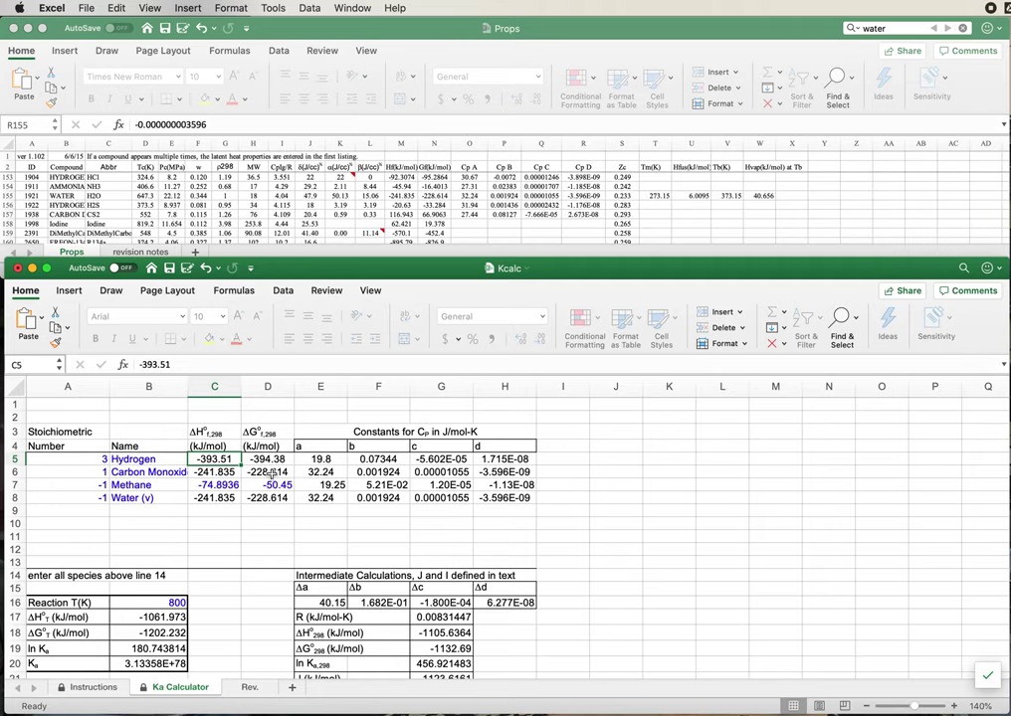
type("0")
key("Tab")
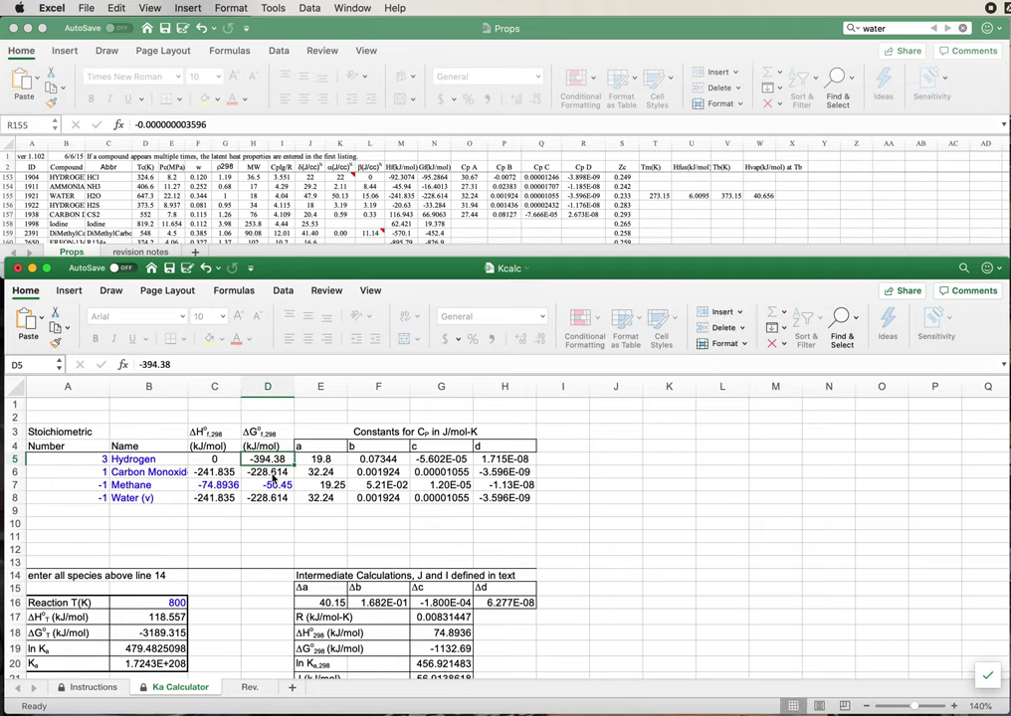
type("0")
key("shift+Tab")
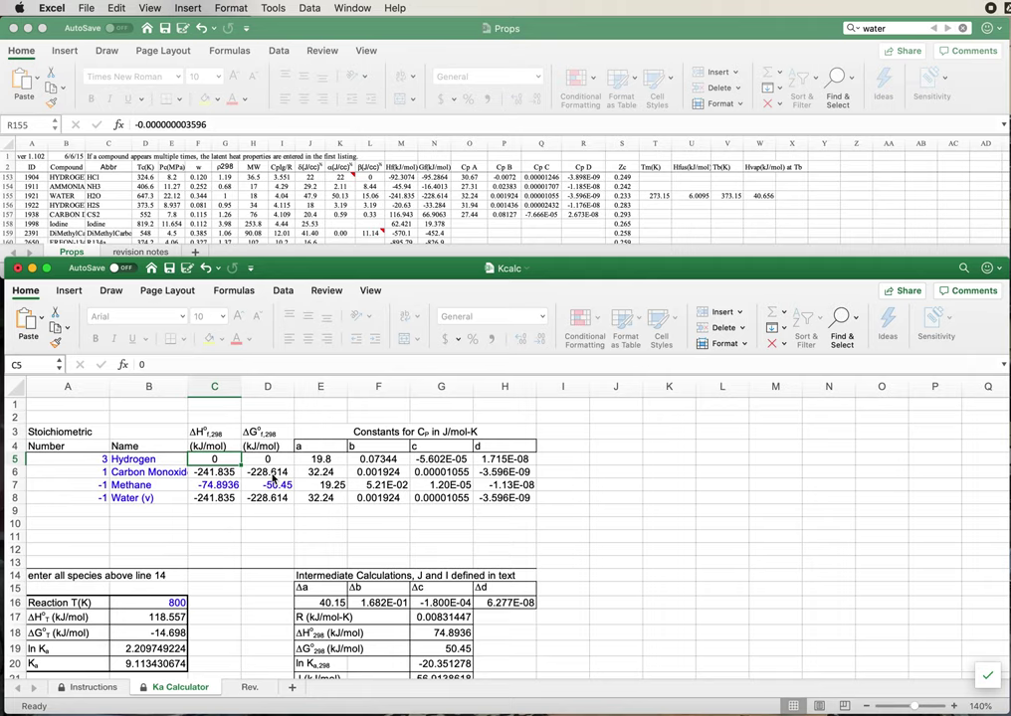
key("Right")
key("Right")
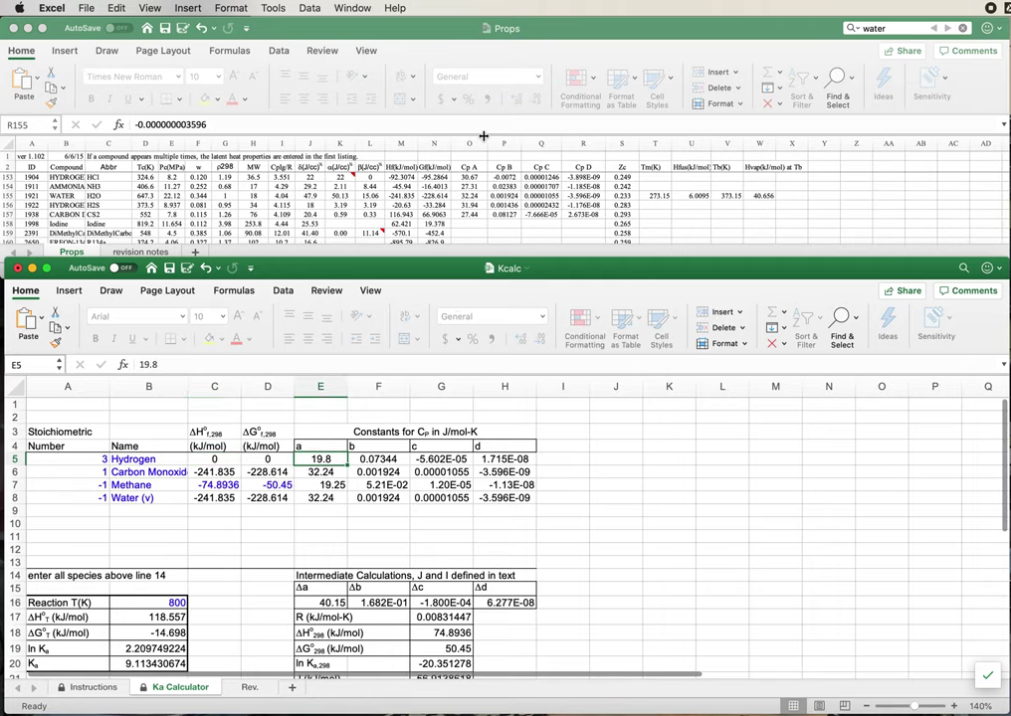
- Search the Props sheet for hydrogen and locate the HYDROGEN row
left_click(426, 58)
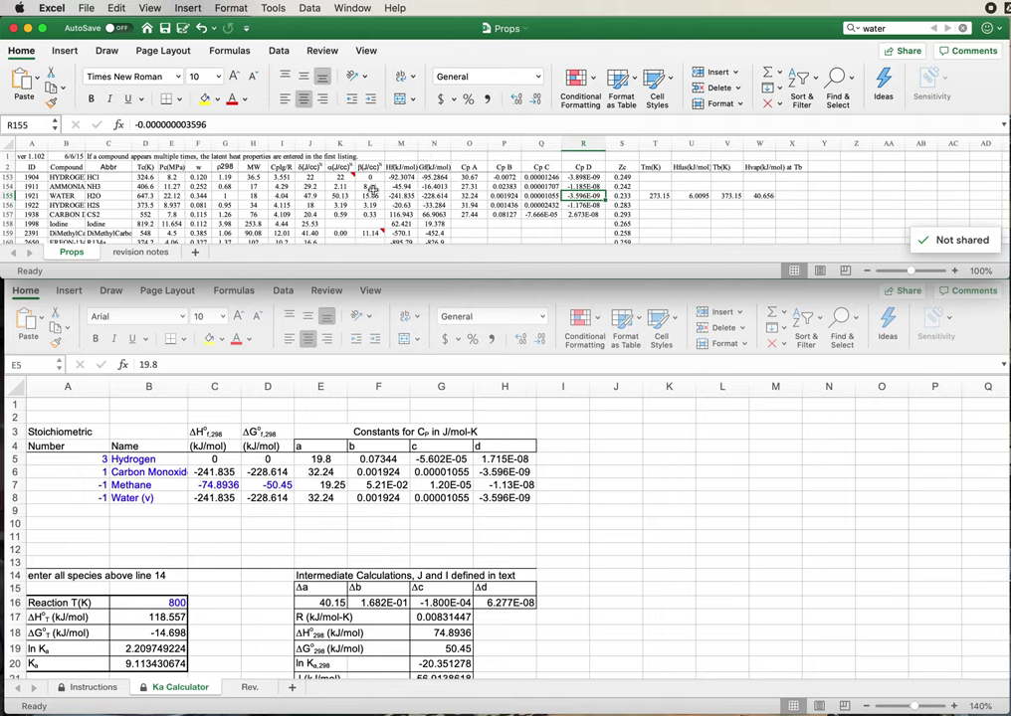
left_click(873, 28)
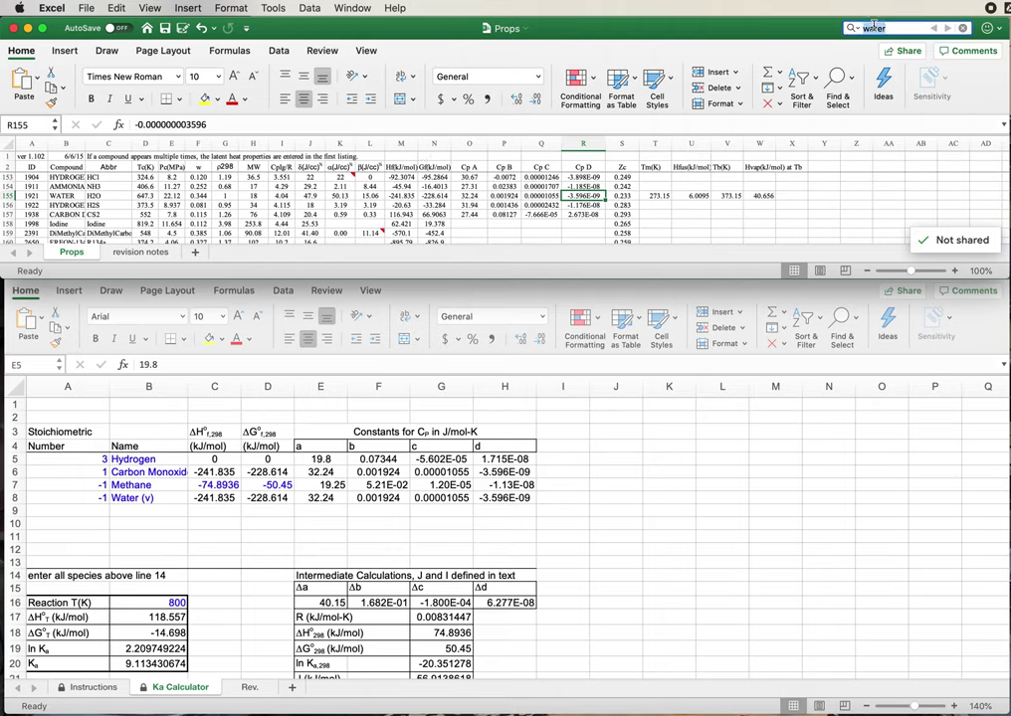
type("hydrogen")
key("Return")
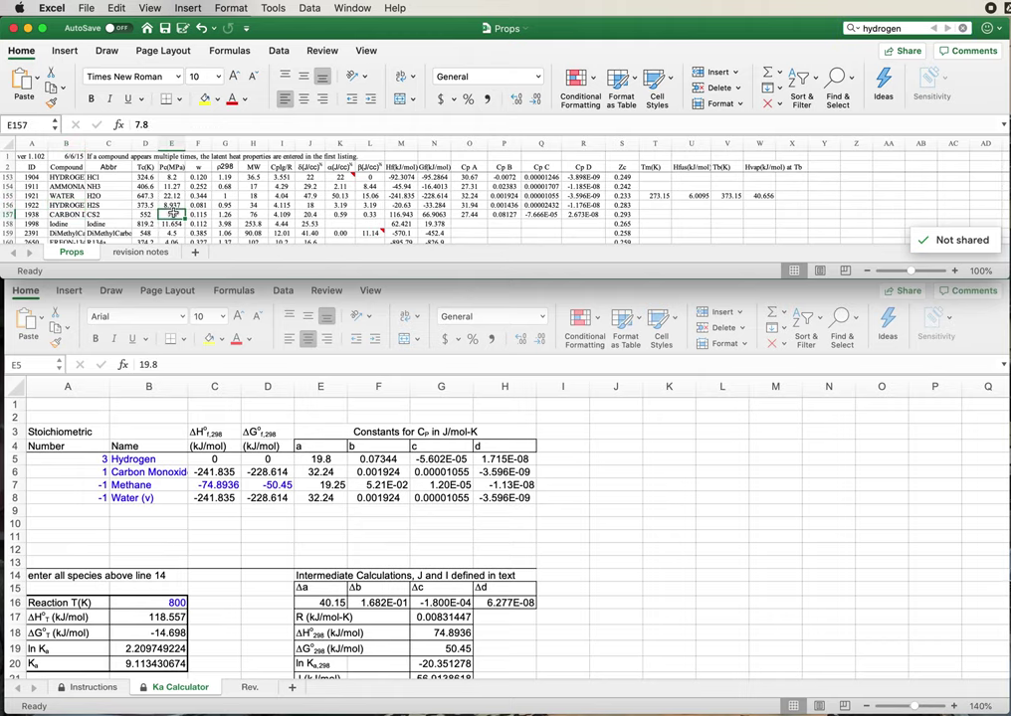
left_click(87, 205)
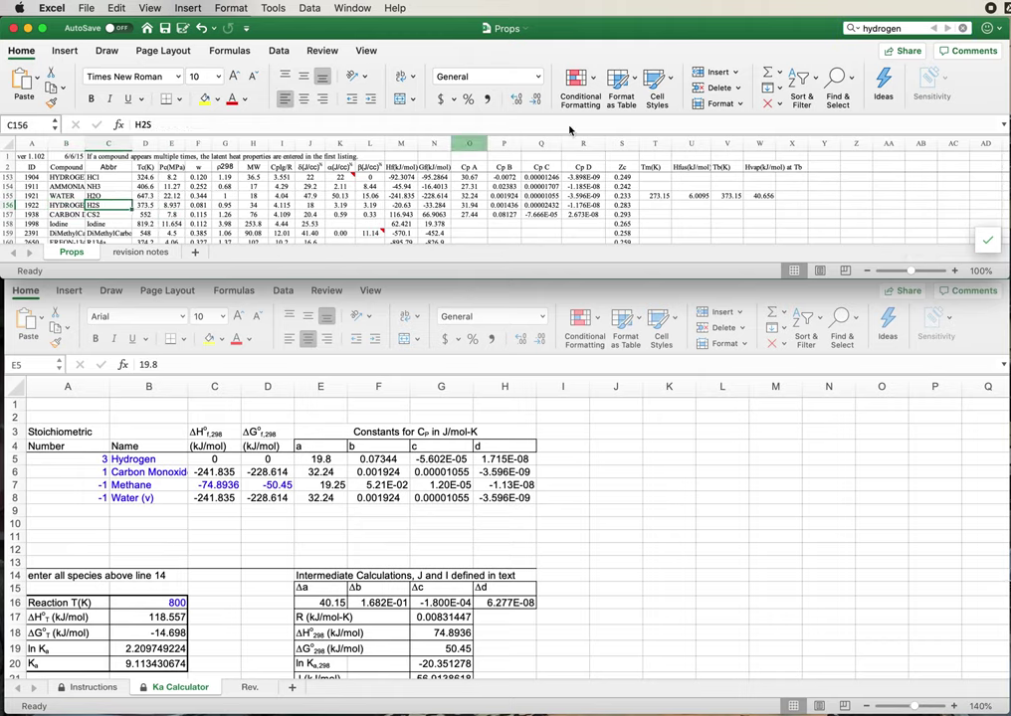
left_click(906, 27)
key("Return")
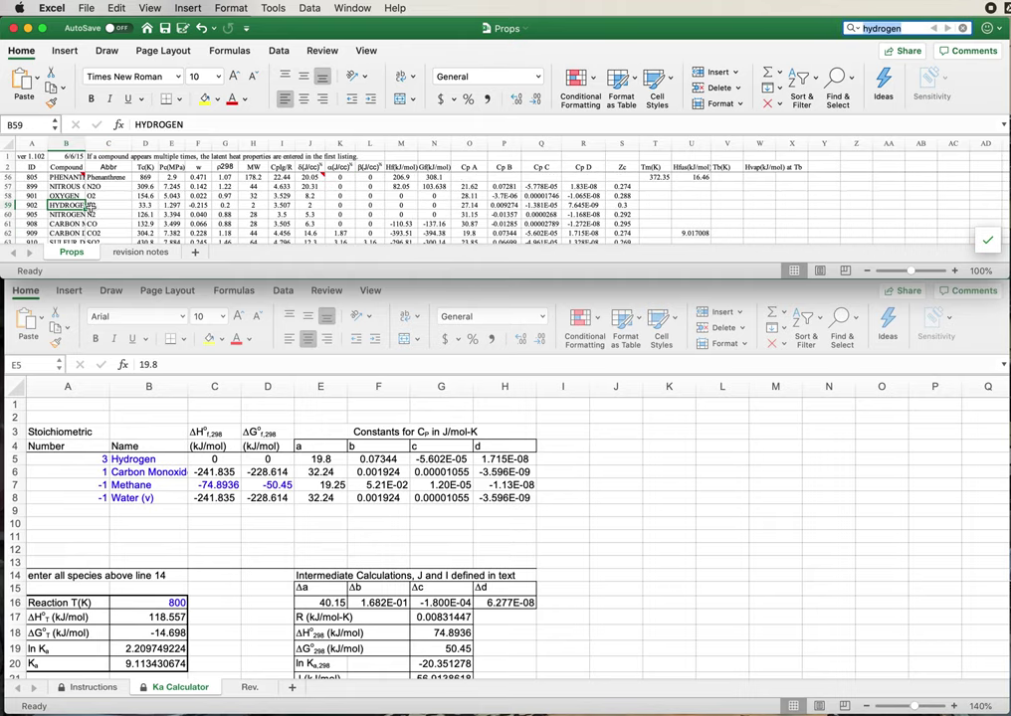
left_click(54, 206)
key("Right")
key("Right")
key("Right")
key("Right")
key("Right")
key("Right")
key("Right")
key("Right")
key("Right")
key("Right")
key("Right")
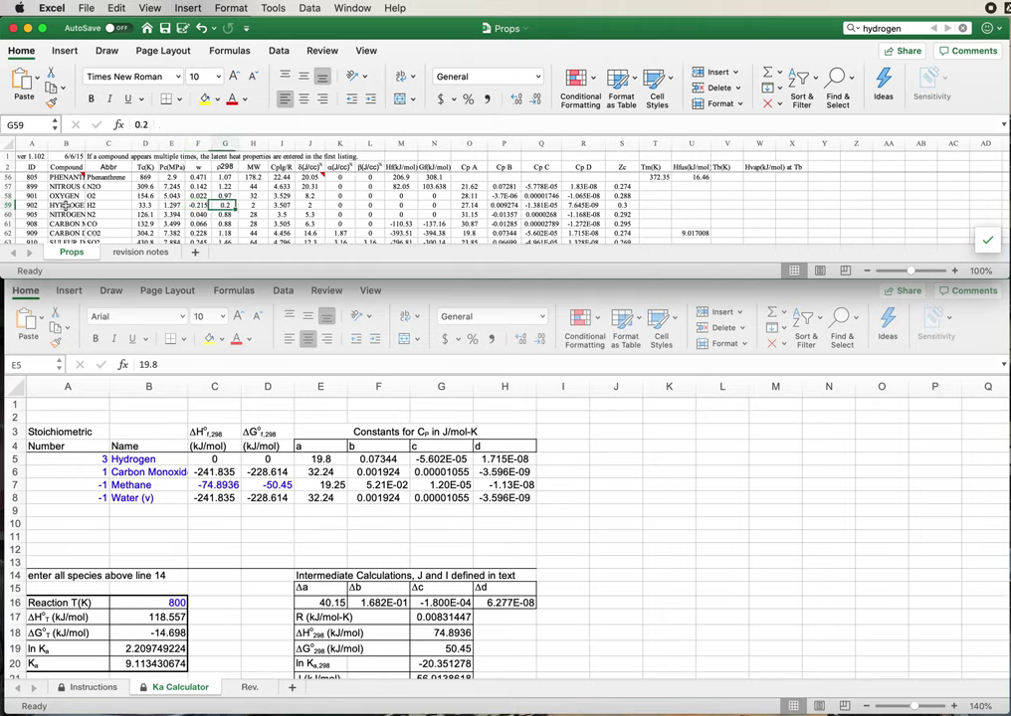
key("Right")
key("Right")
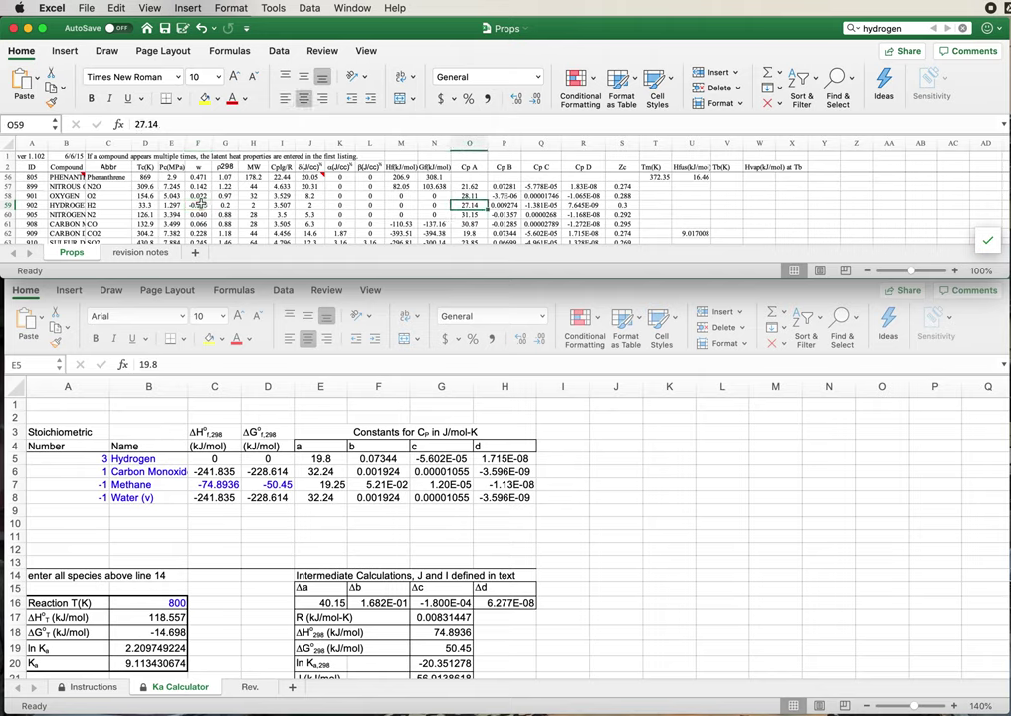
- Copy HYDROGEN's four Cp constants, 27.14 to 7.645E-09, into Kcalc cell E5
left_click_drag(466, 205, 587, 205)
key("super+c")
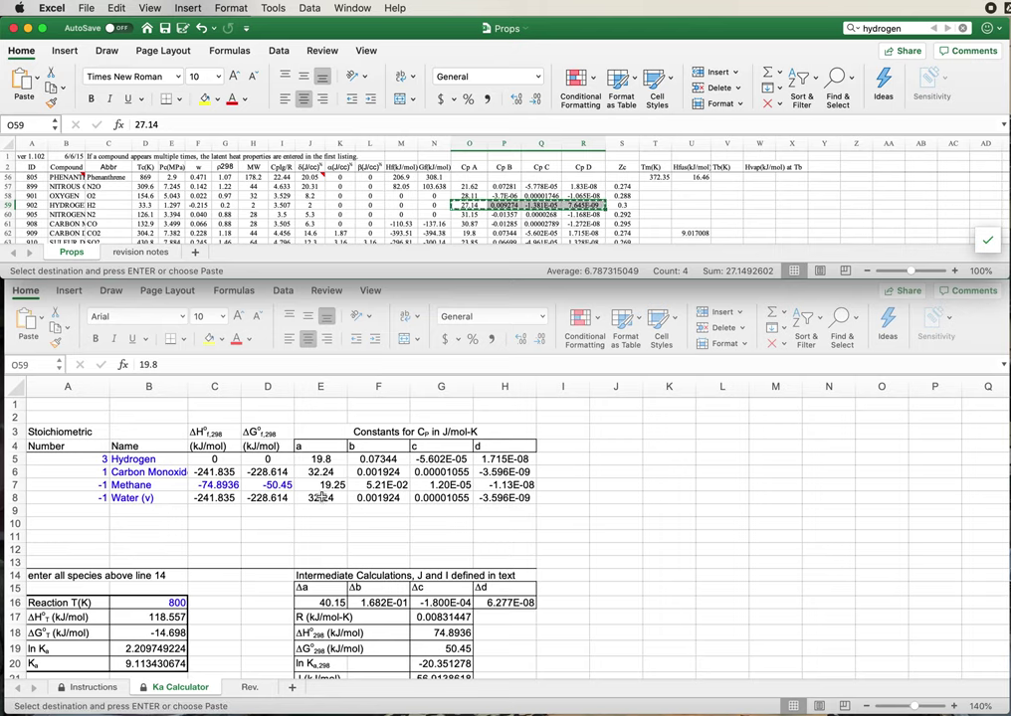
left_click(319, 459)
key("super+v")
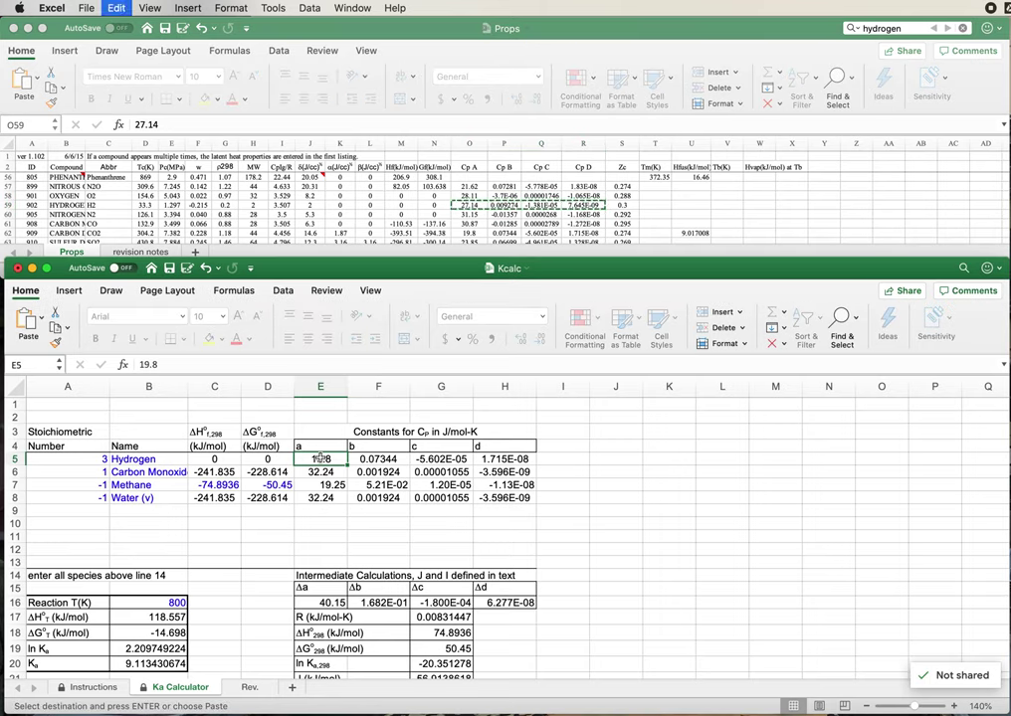
left_click(319, 472)
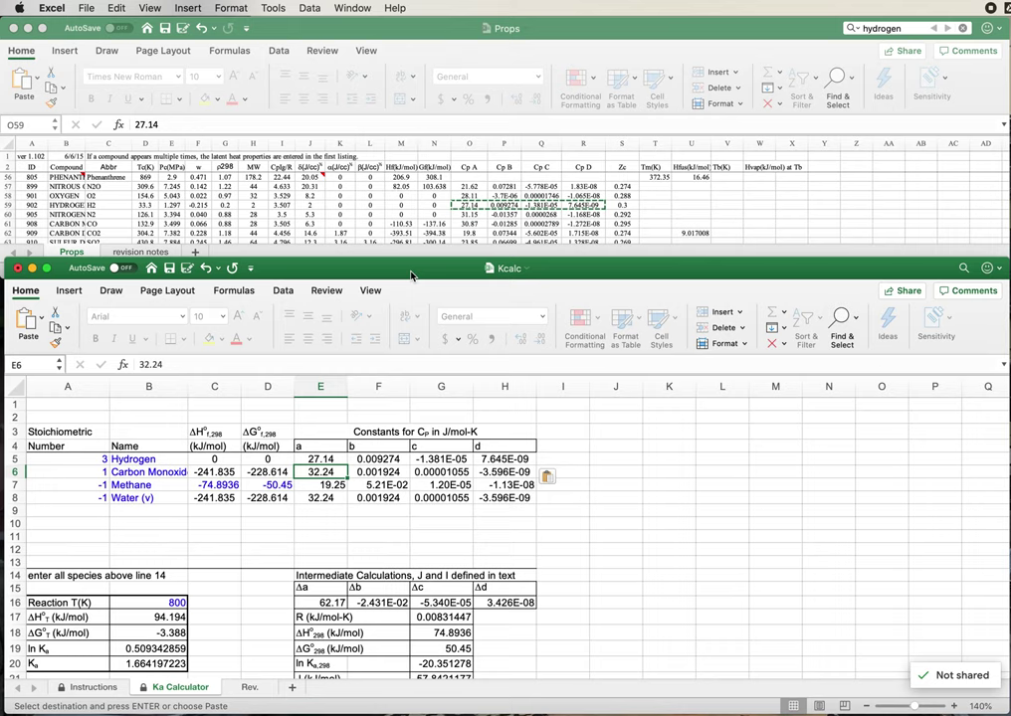
- Search the Props sheet for carbon monoxide and find the CARBON MONOXIDE row
left_click(873, 27)
double_click(874, 27)
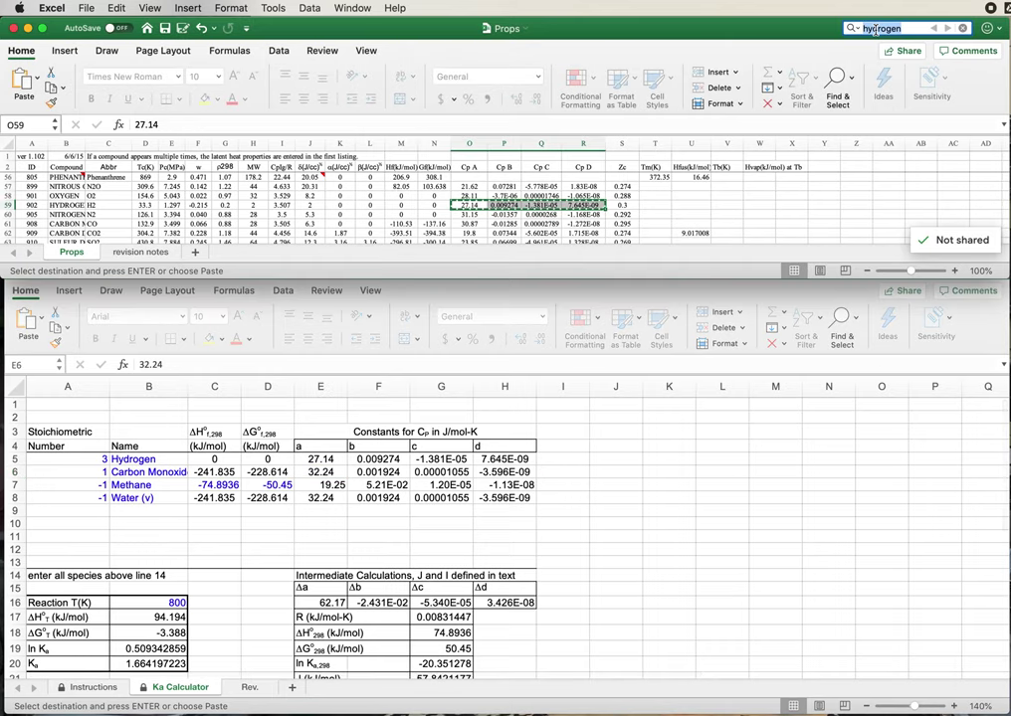
type("carbon monoxide")
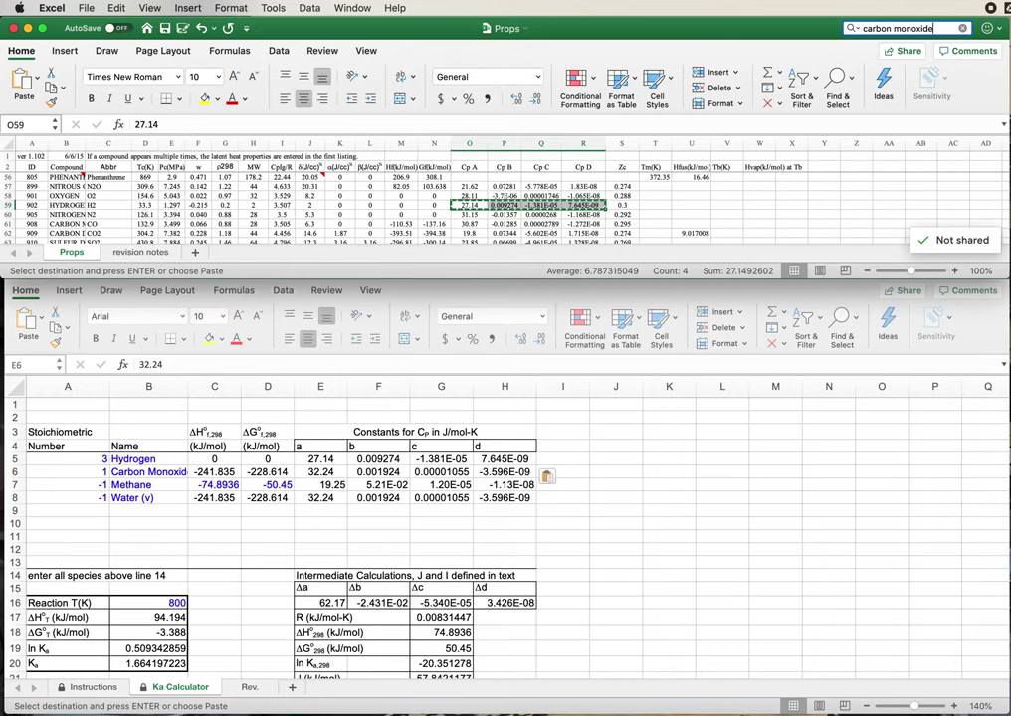
key("Return")
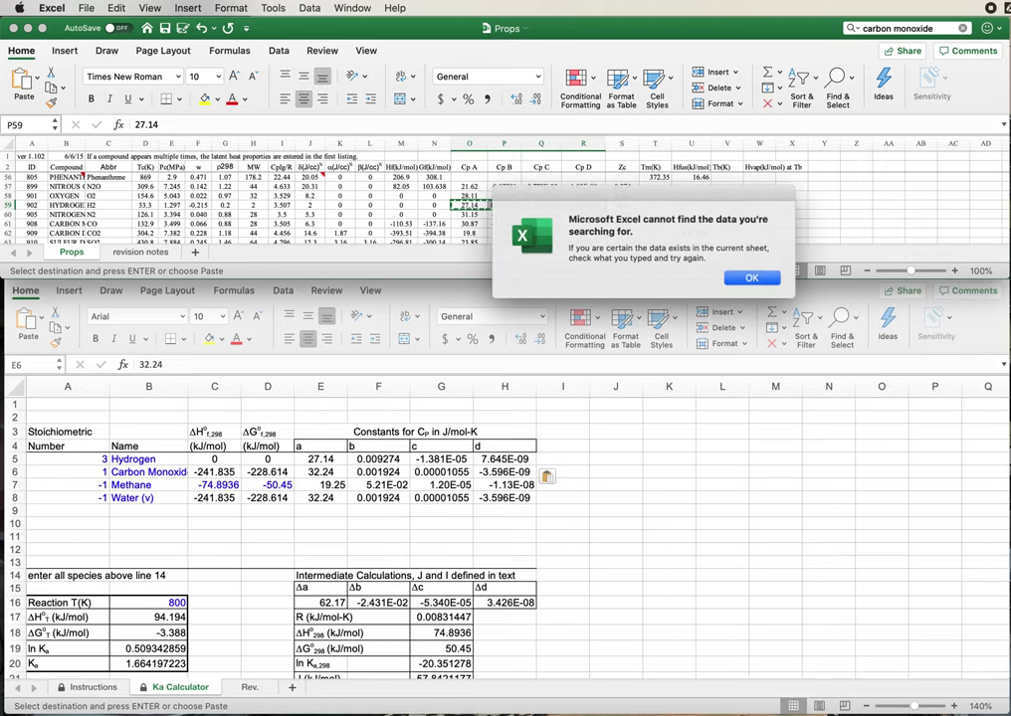
left_click(749, 278)
left_click(622, 196)
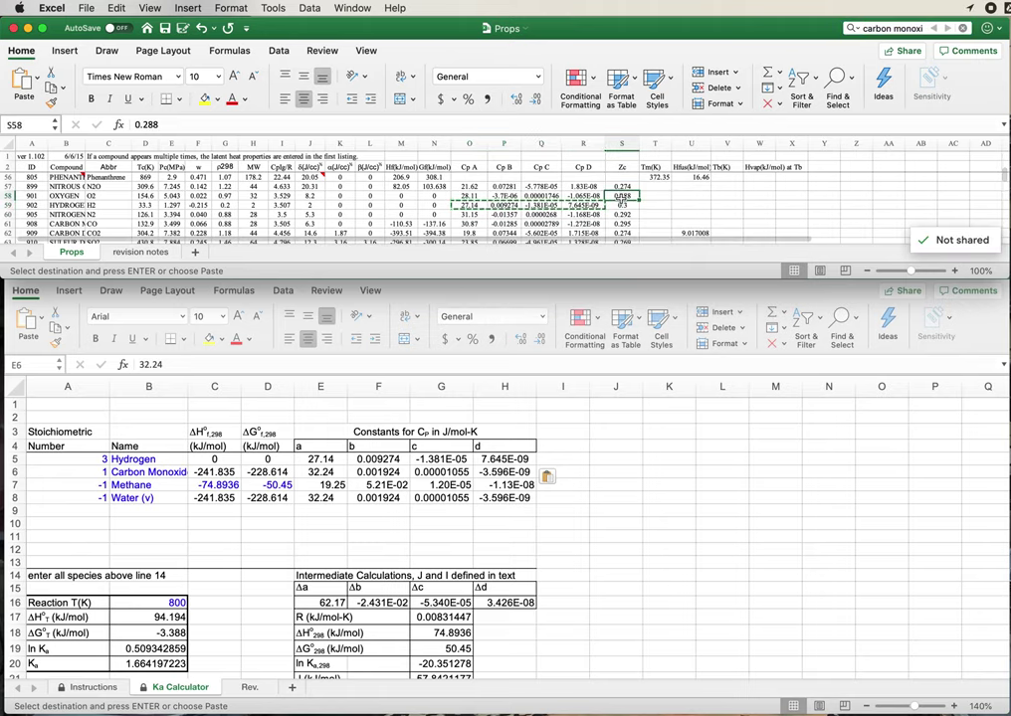
key("Escape")
left_click(925, 30)
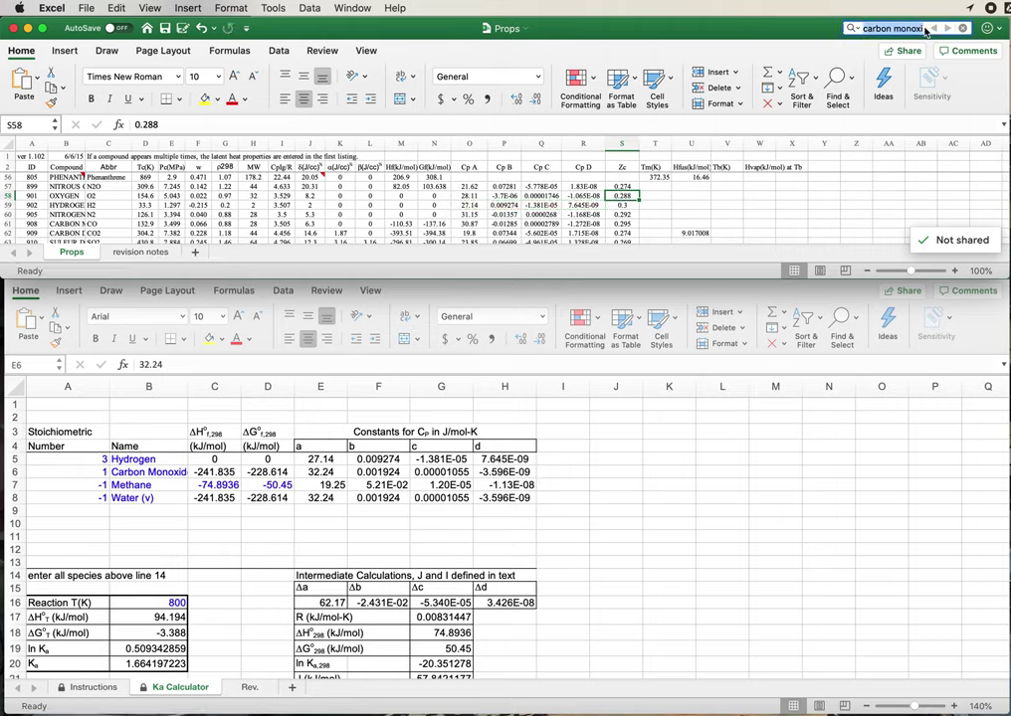
key("Return")
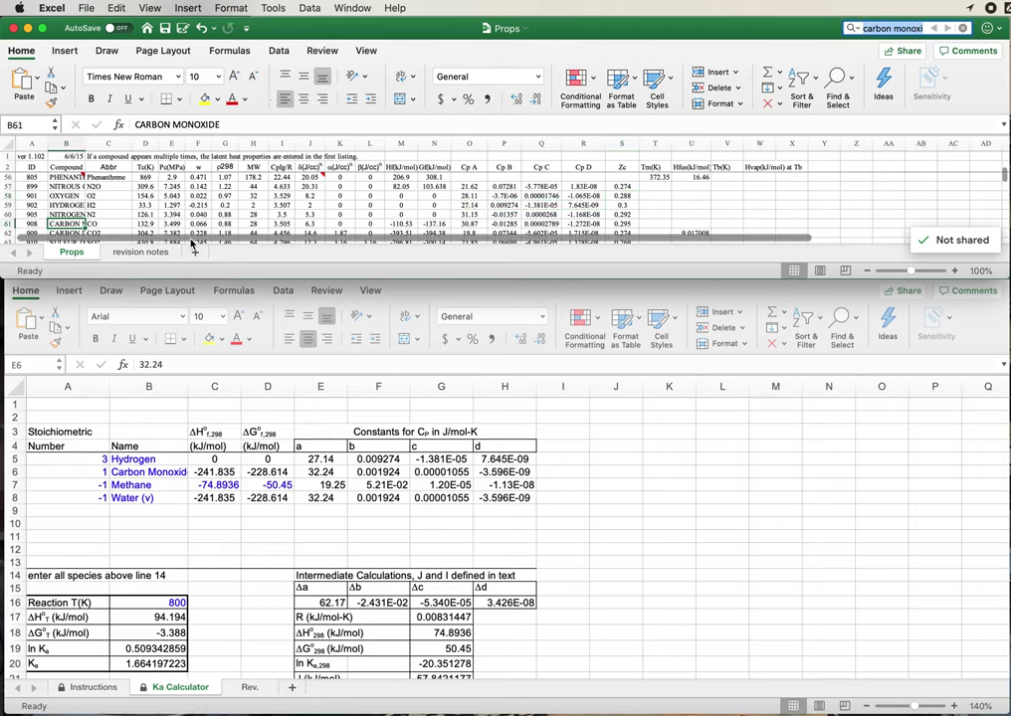
left_click(145, 224)
- Copy carbon monoxide's -110.53, -137.16 and Cp constants from row 61 into Kcalc C6
key("Right")
key("Right")
key("Right")
key("Right")
key("Right")
key("Right")
key("Right")
key("Right")
key("Right")
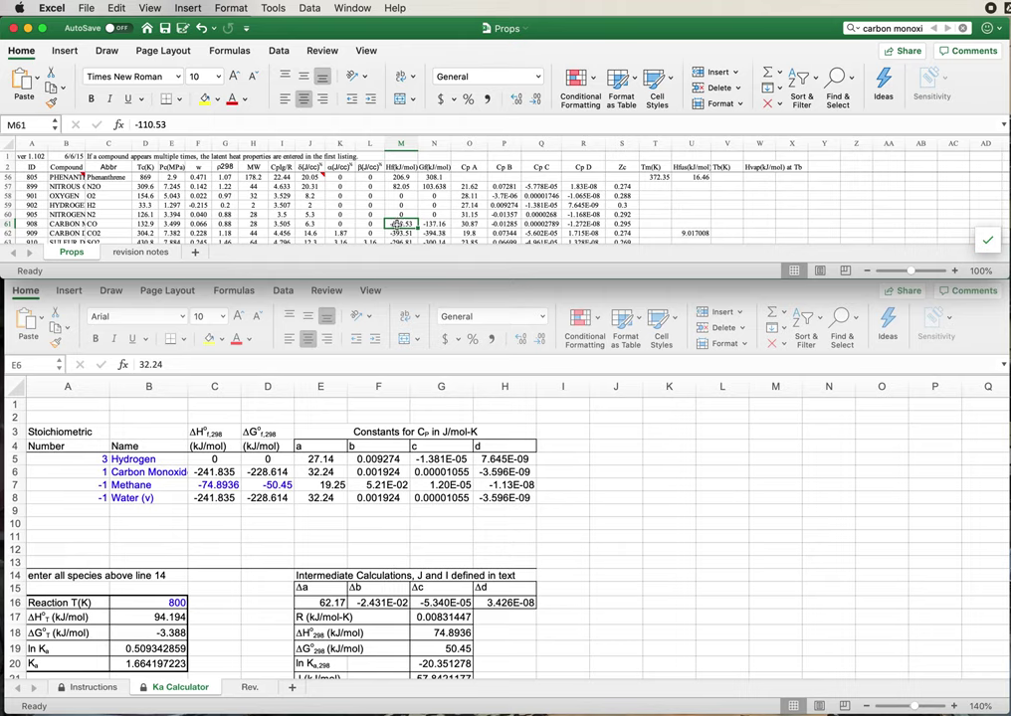
left_click_drag(396, 225, 575, 227)
key("cmd+c")
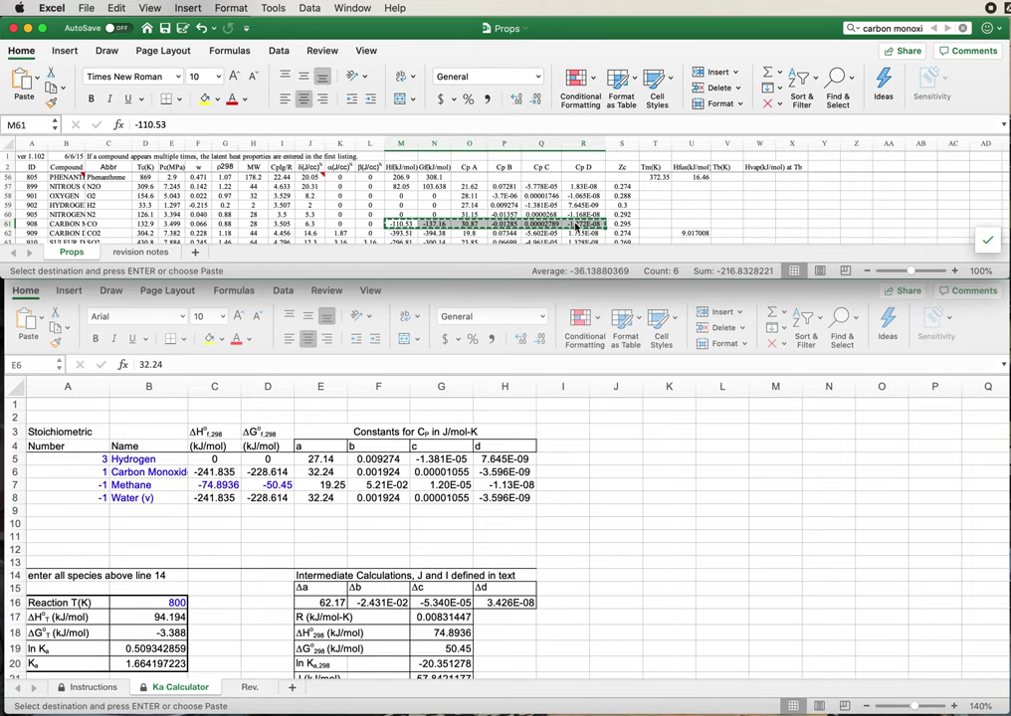
left_click(169, 408)
left_click(214, 472)
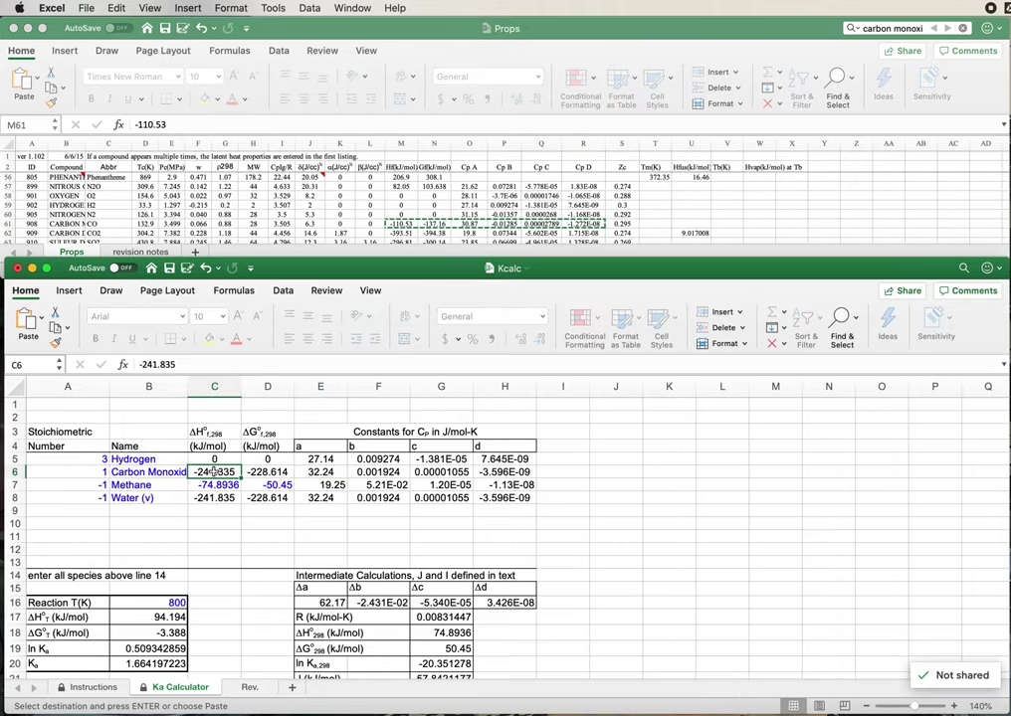
key("cmd+v")
left_click(213, 485)
left_click(229, 497)
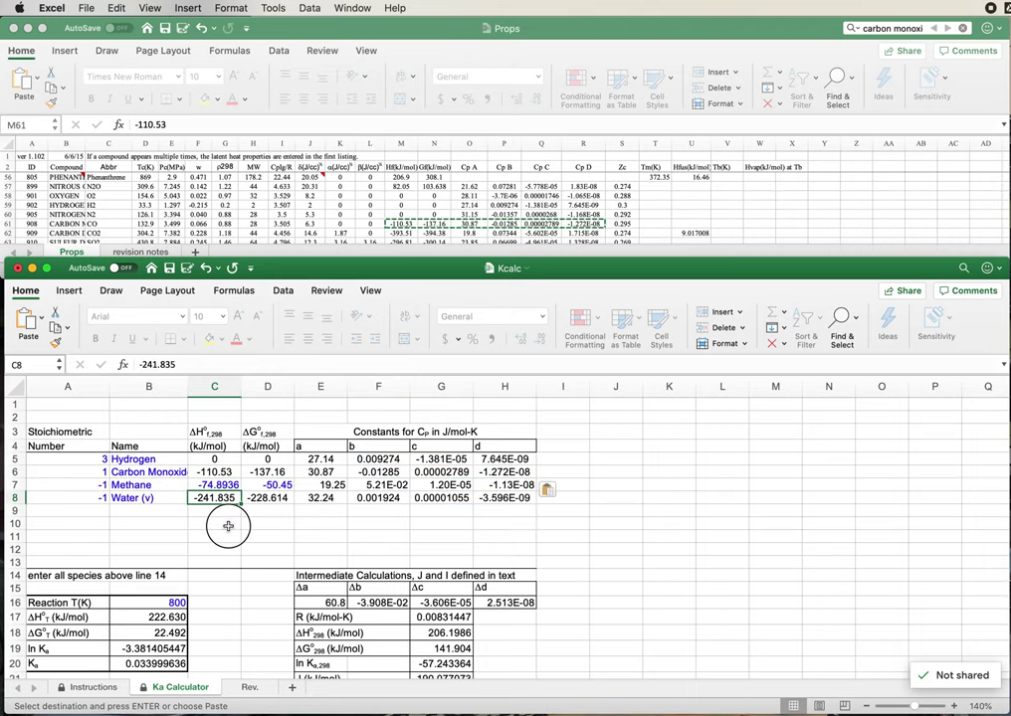
left_click(228, 524)
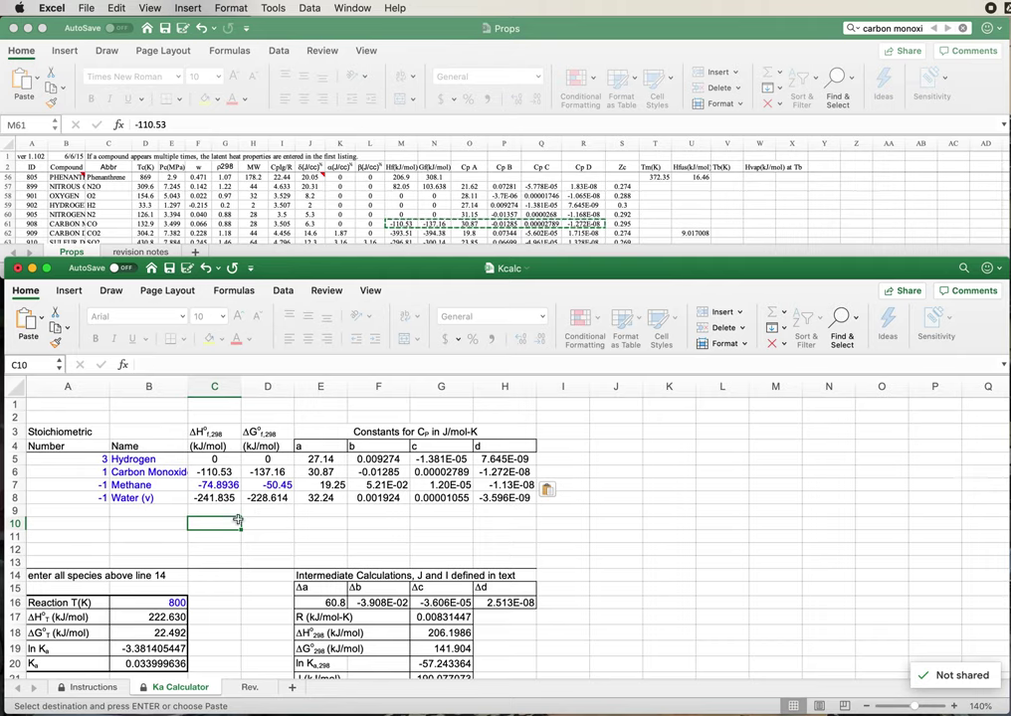
- Change the reaction temperature in B16 from 800 to 298 K
left_click(171, 600)
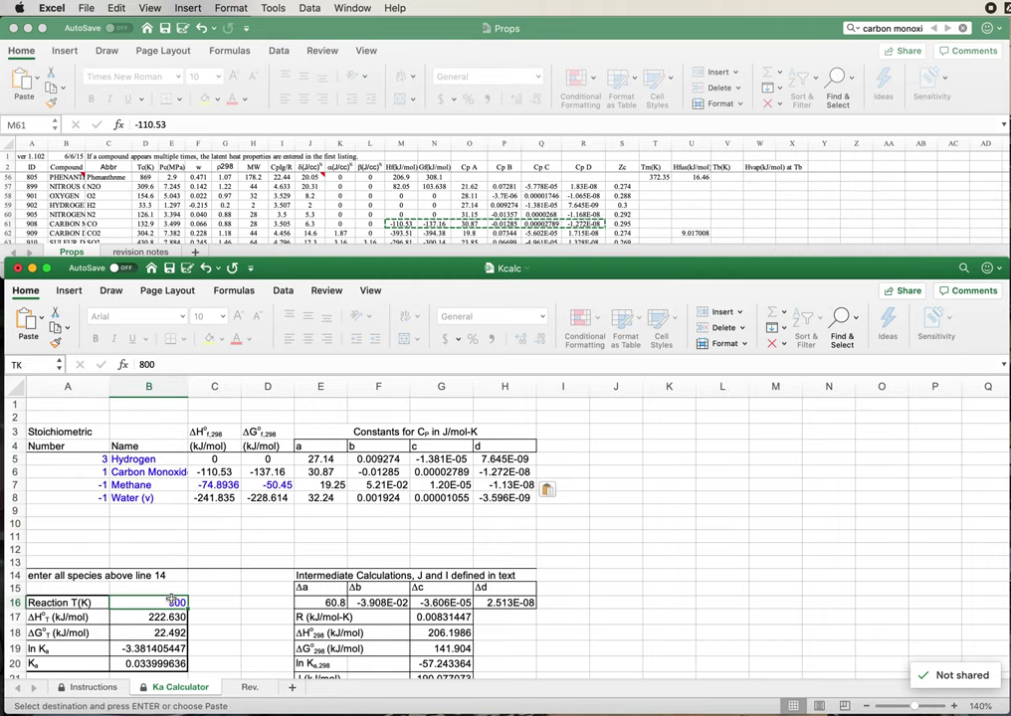
type("298")
key("Return")
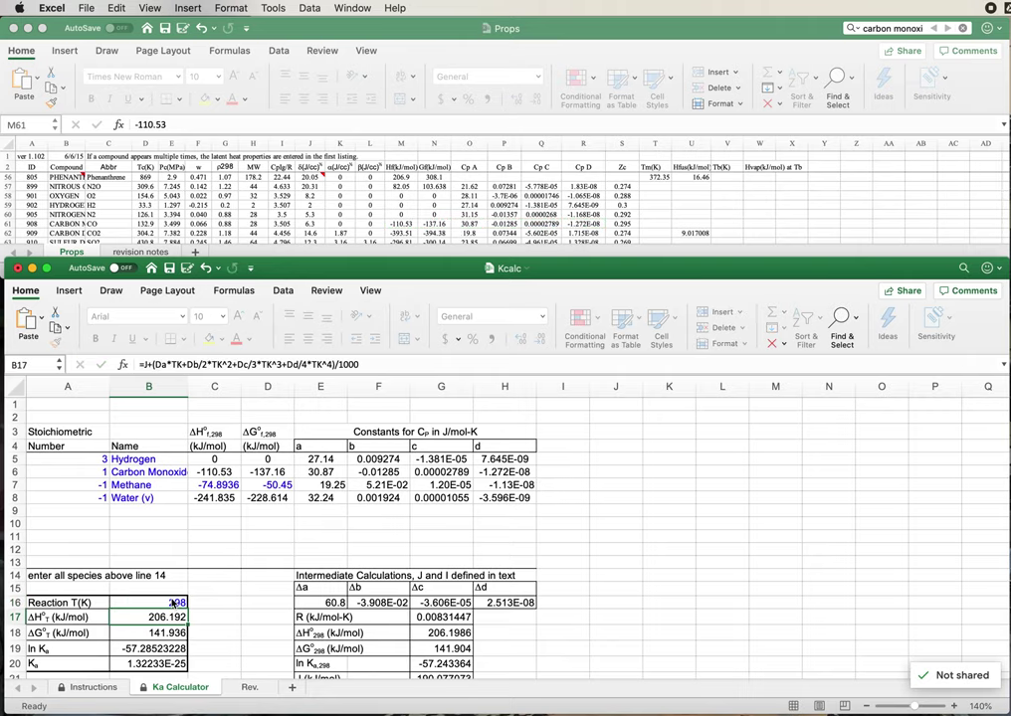
- Inspect the ΔG°T, ΔH°T and Ka formulas, now 141.936, 206.192 and 1.32233E-25
left_click(162, 633)
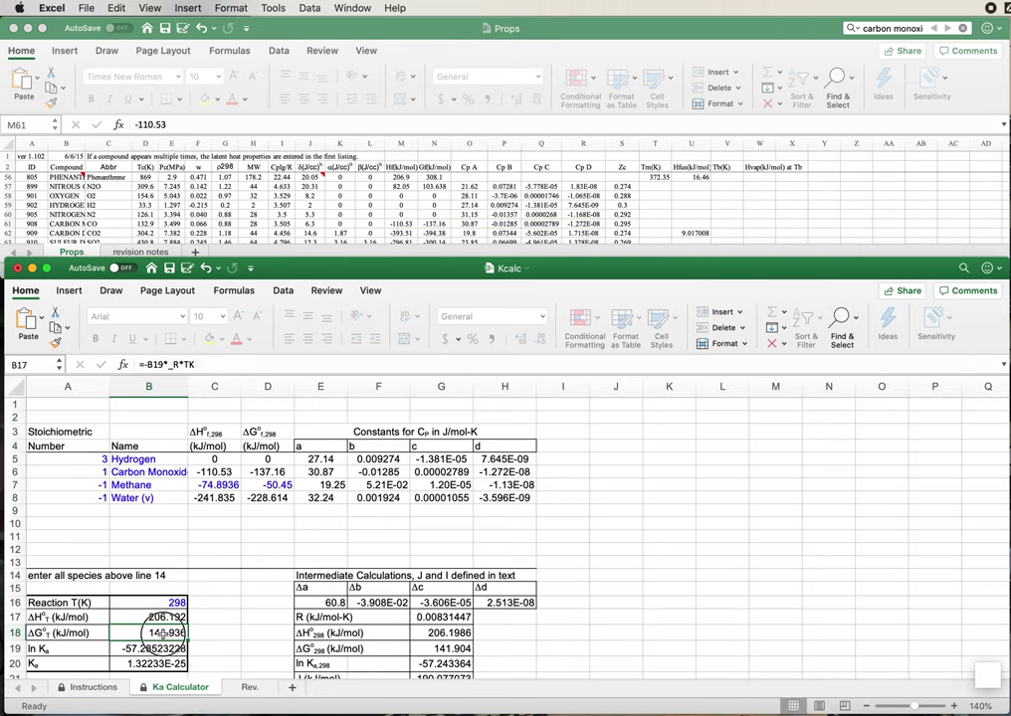
left_click_drag(80, 633, 199, 623)
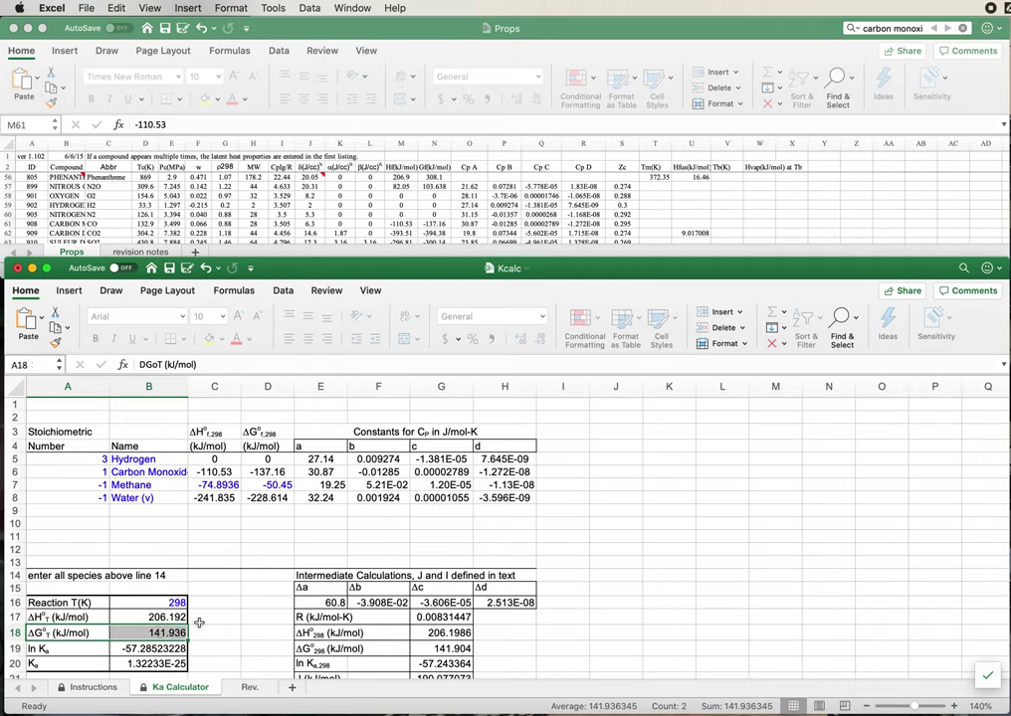
left_click(212, 629)
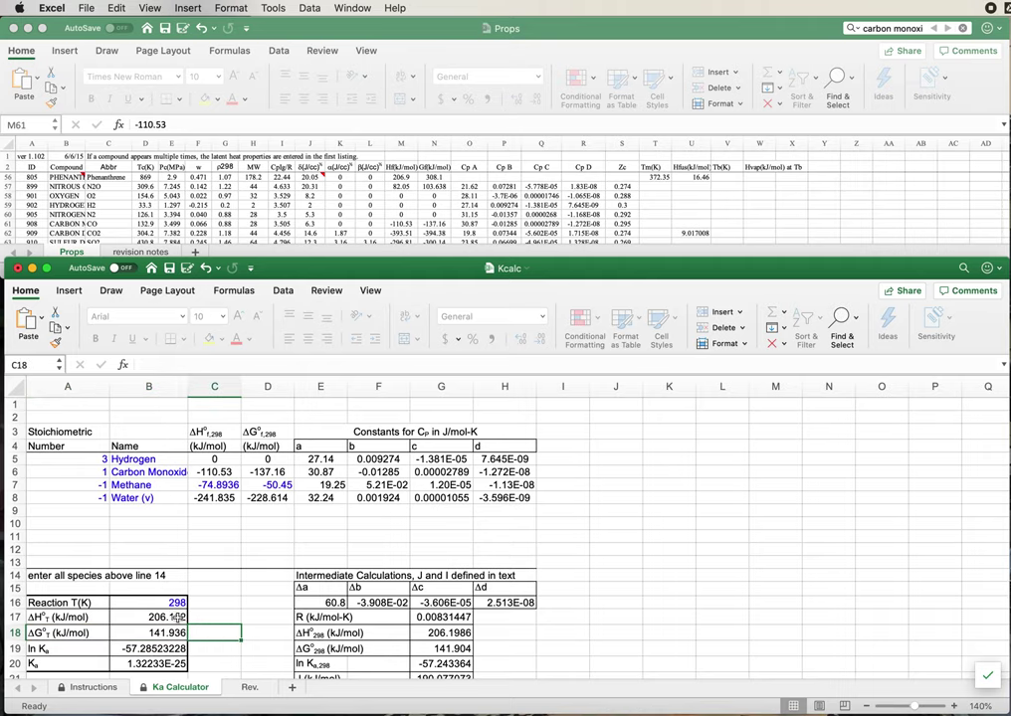
key("Up")
key("Left")
left_click(216, 617)
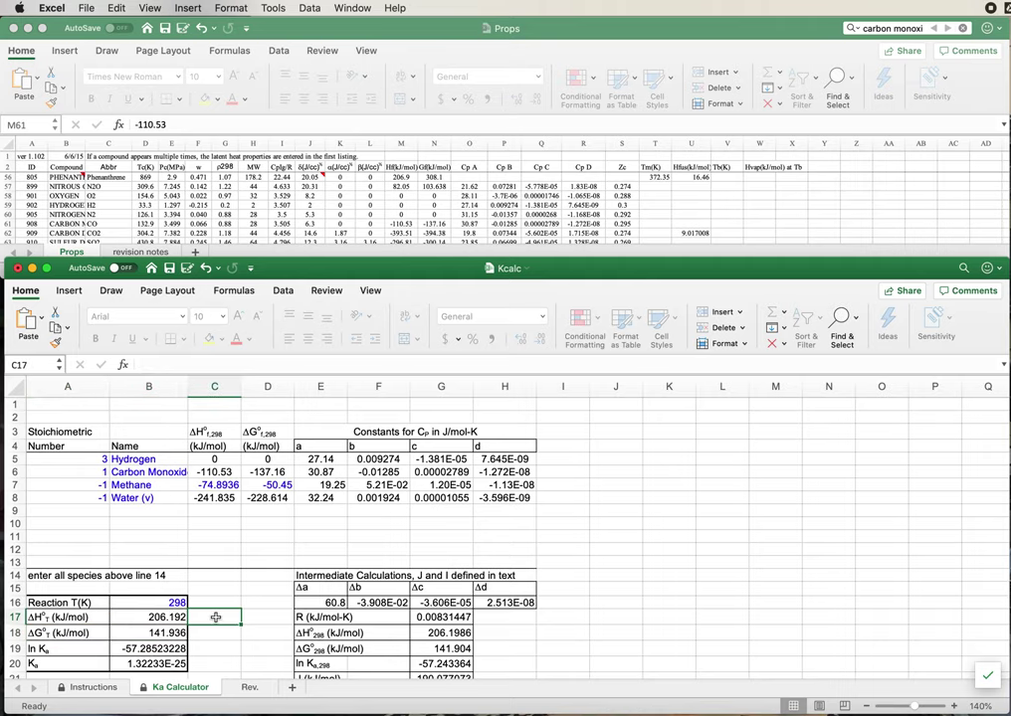
left_click(137, 663)
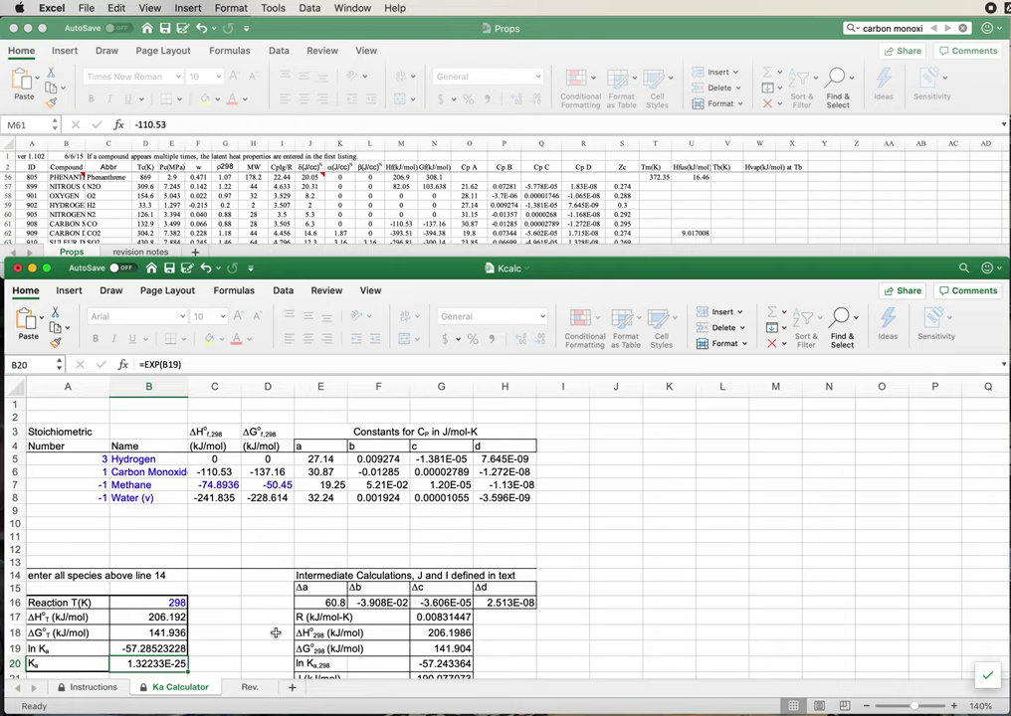
- Go to the TK cell through the Name Box and re-enter 800 K
left_click(161, 603)
left_click(162, 603)
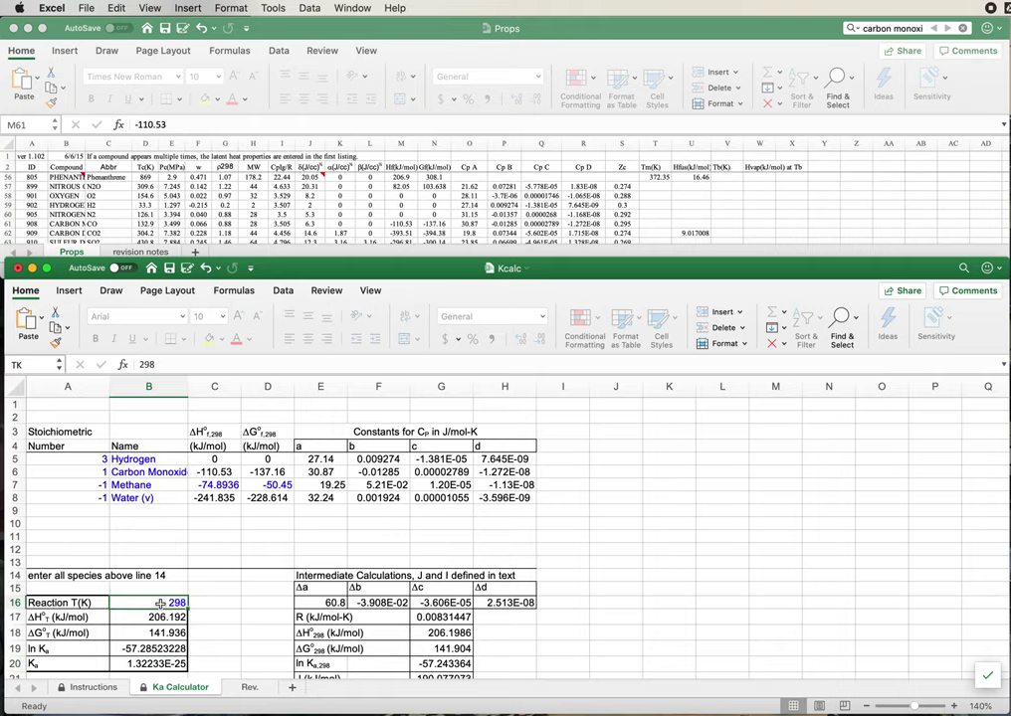
double_click(177, 603)
left_click(158, 600)
left_click(190, 603)
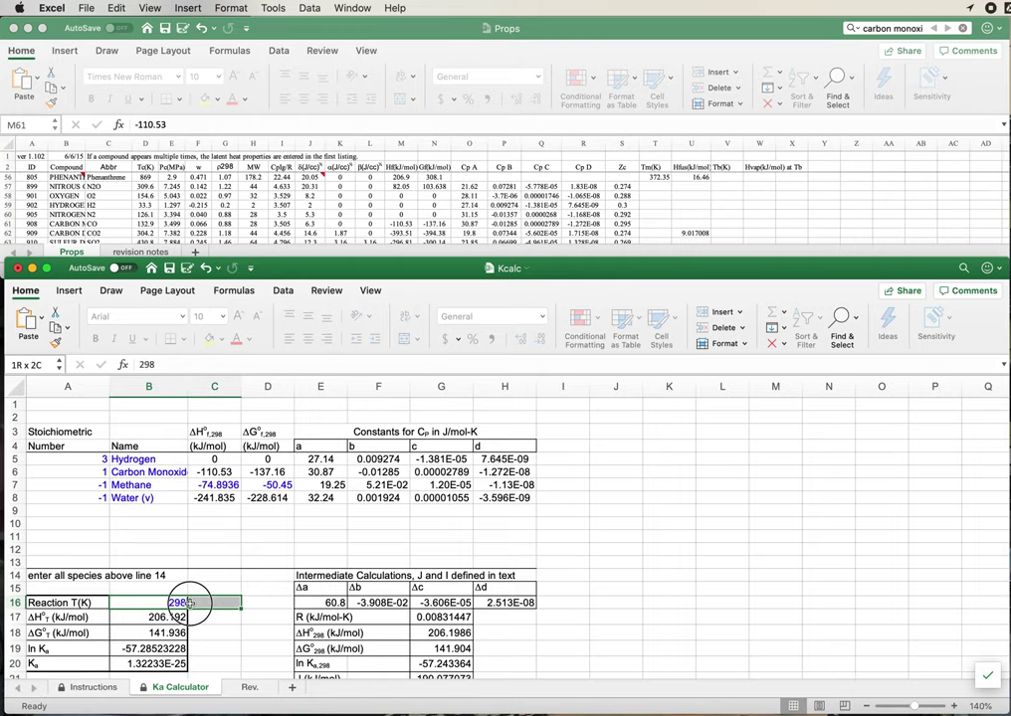
type("TK")
key("Return")
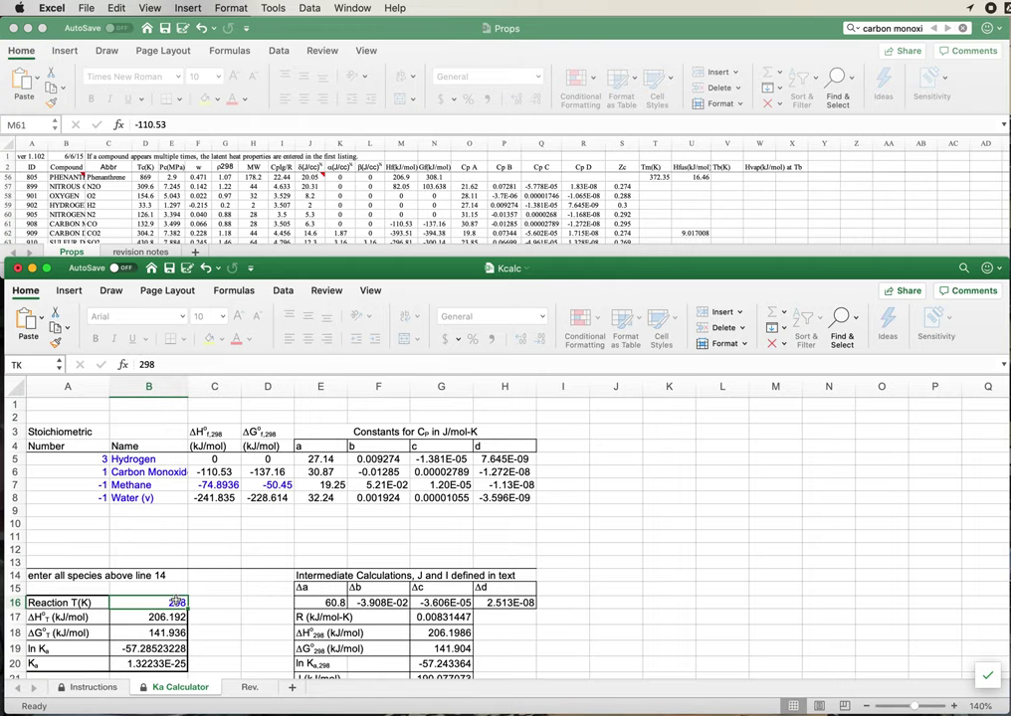
type("800")
key("Return")
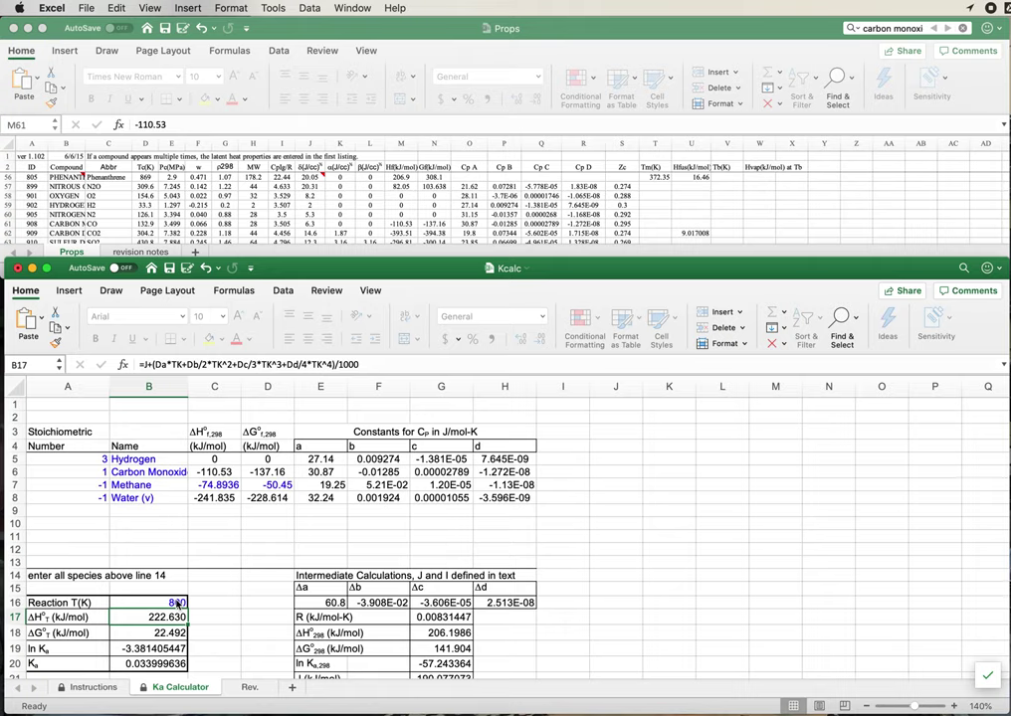
key("Return")
key("Return")
key("Return")
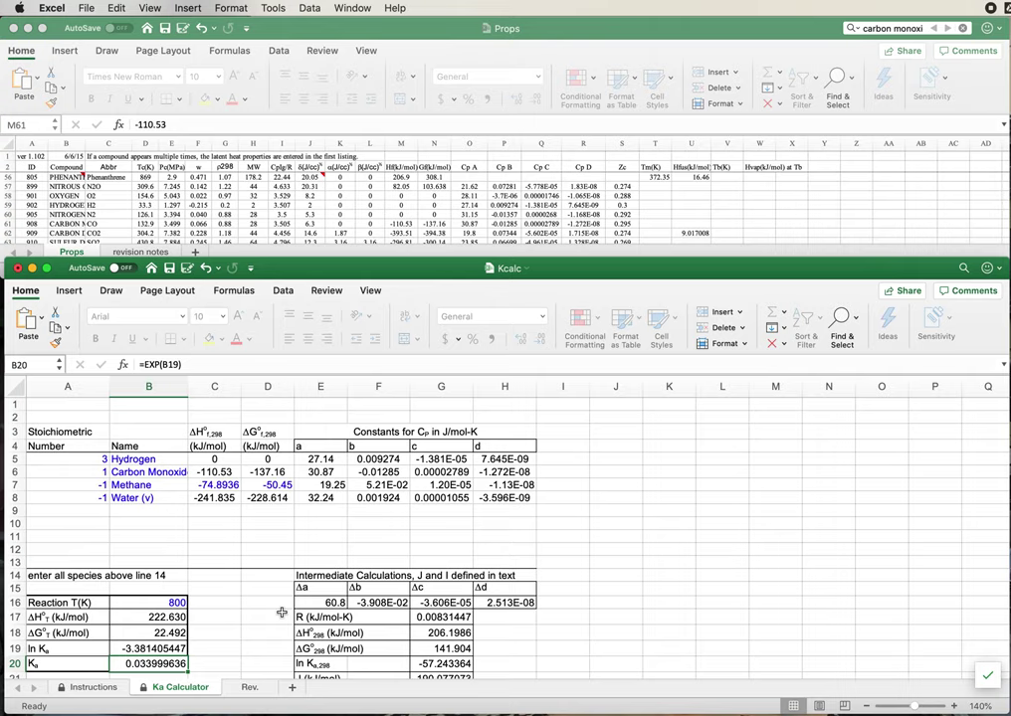
- Raise the reaction temperature to 900 K, giving Ka 1.421593753
left_click(165, 602)
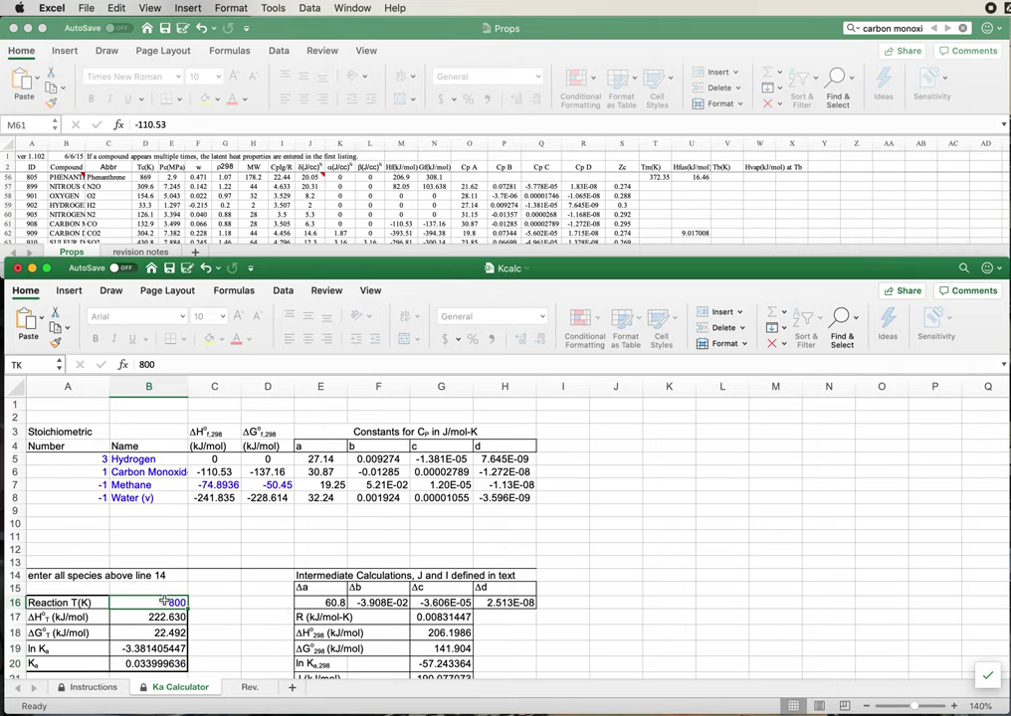
type("900")
key("Return")
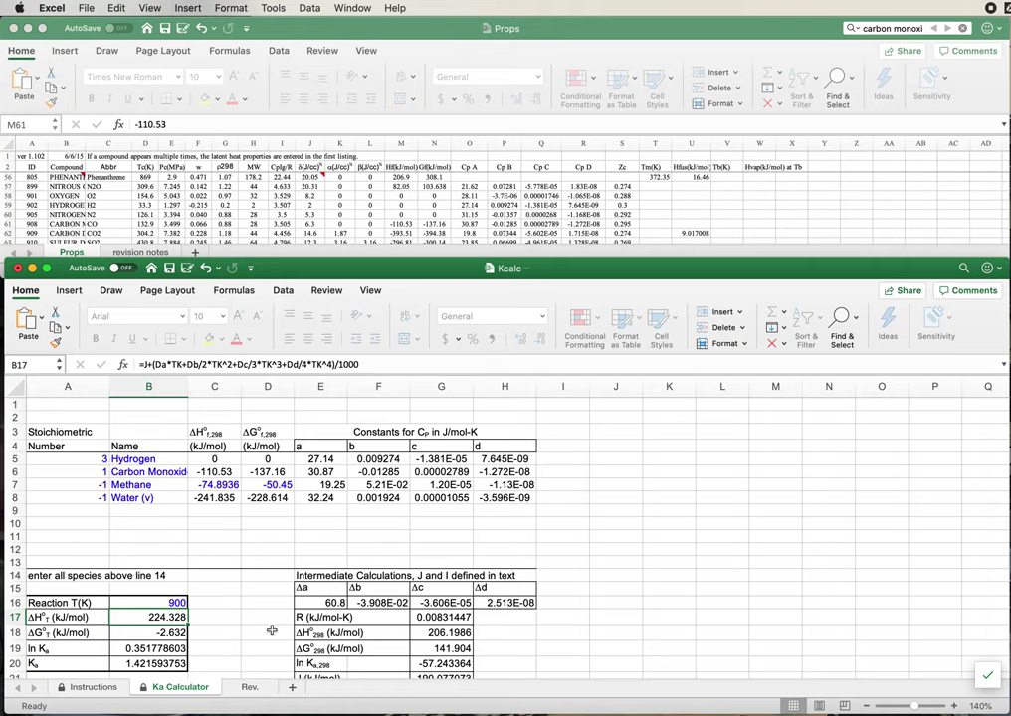
left_click_drag(42, 616, 131, 617)
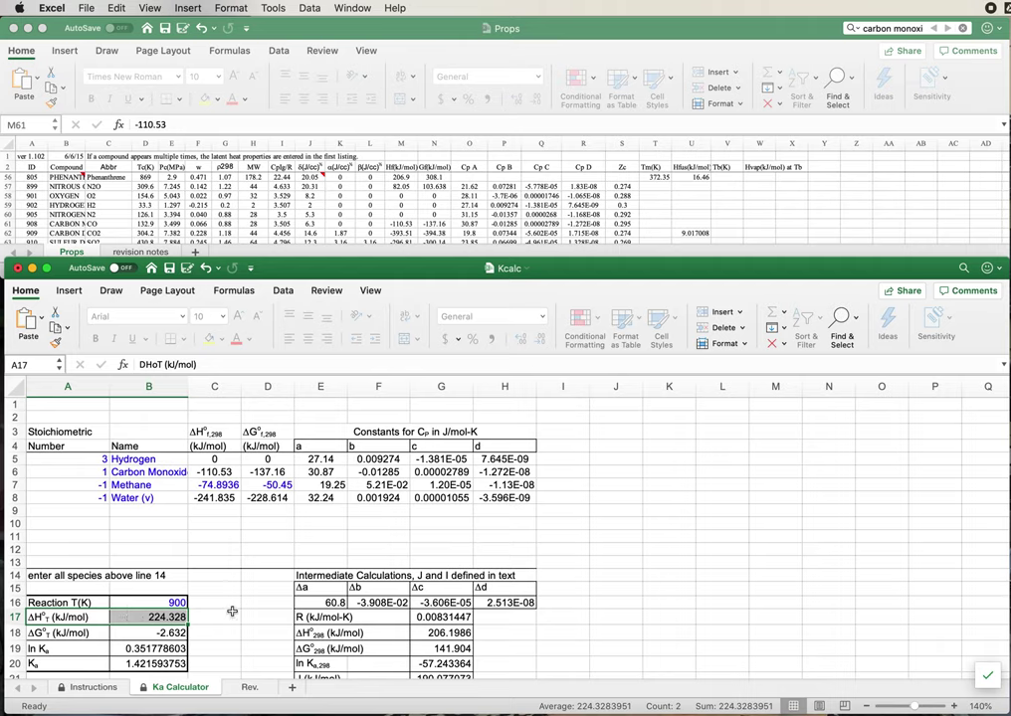
left_click(176, 602)
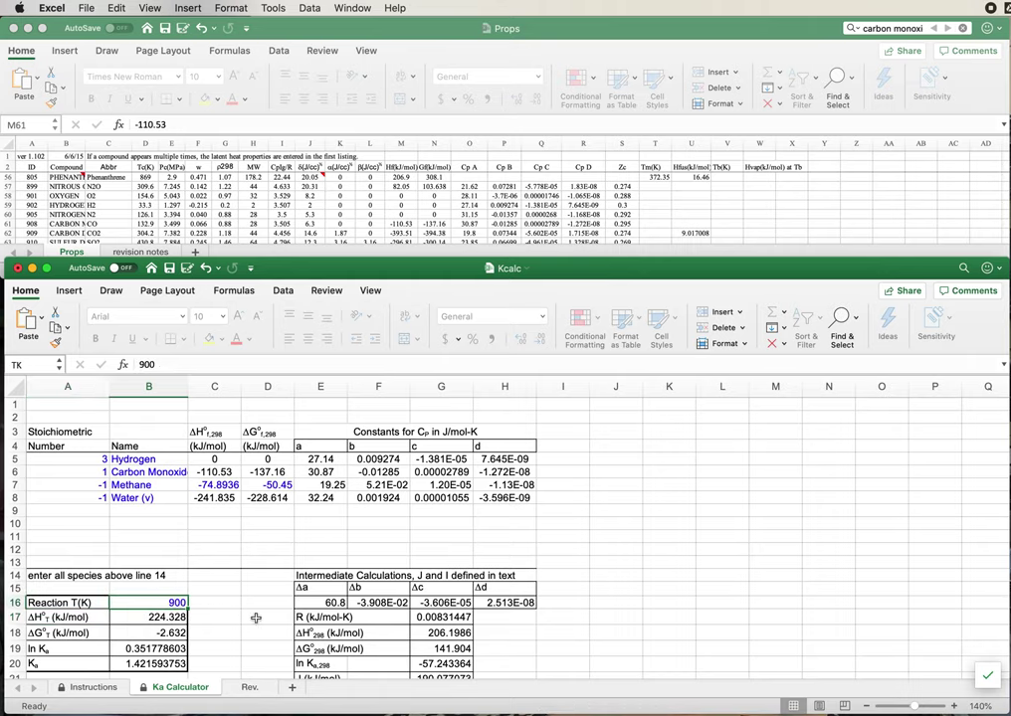
type("298")
key("Return")
key("Up")
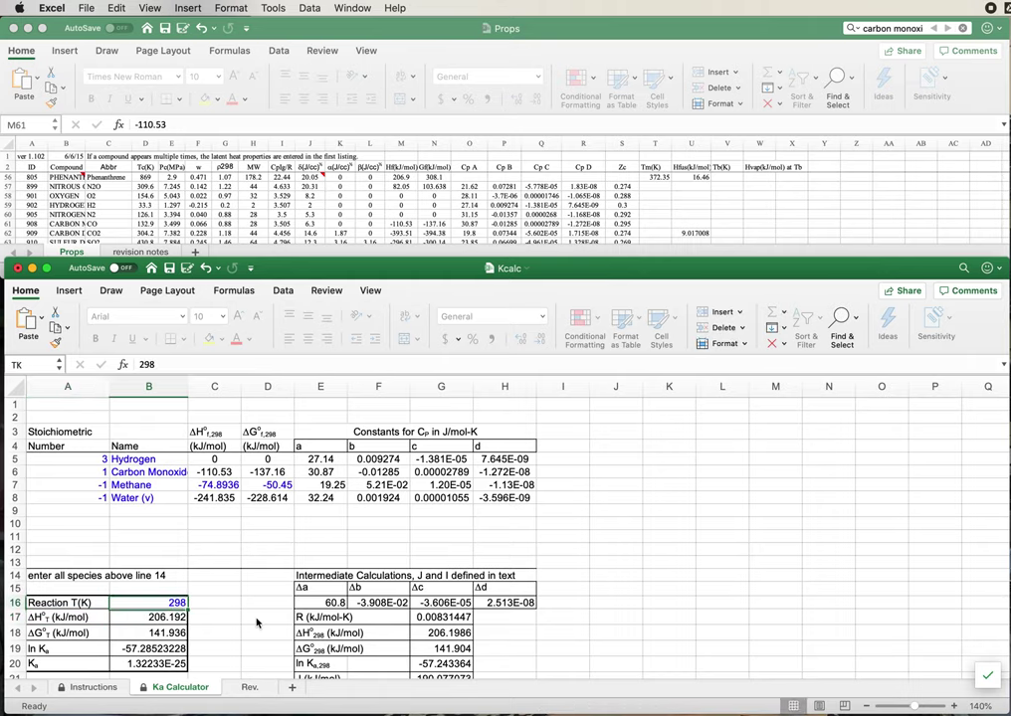
key("Down")
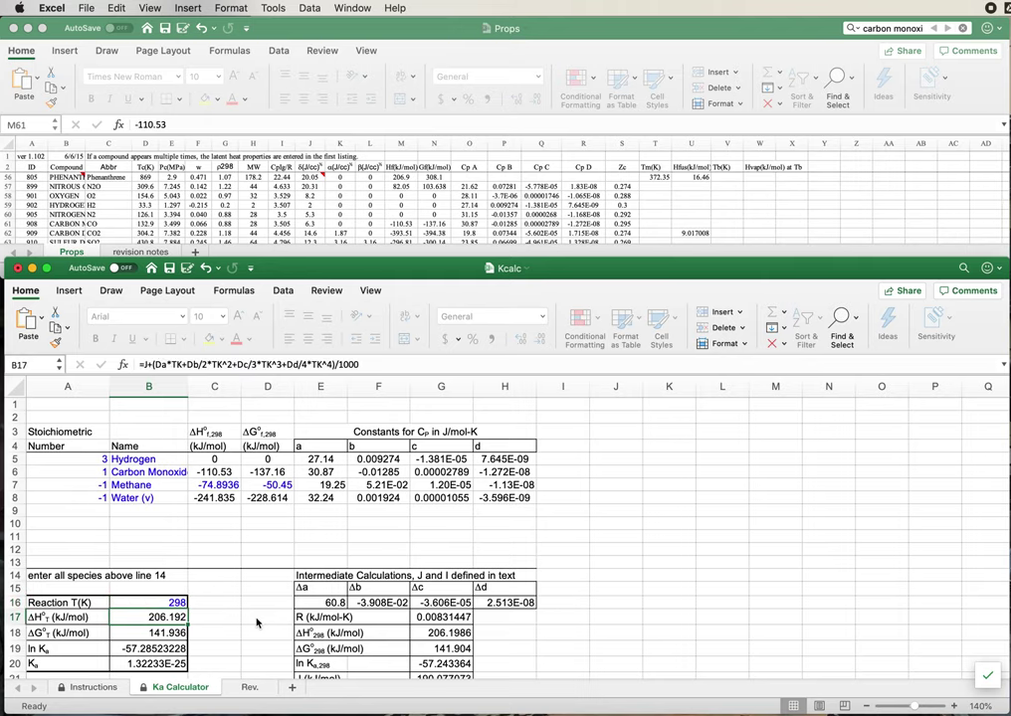
key("F2")
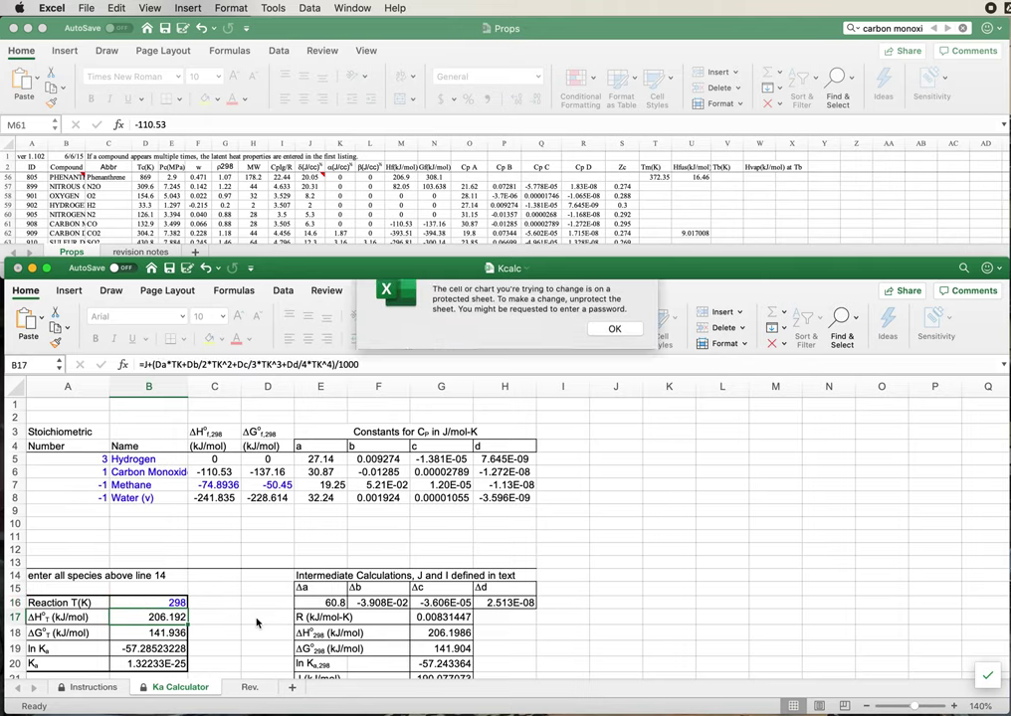
left_click(615, 354)
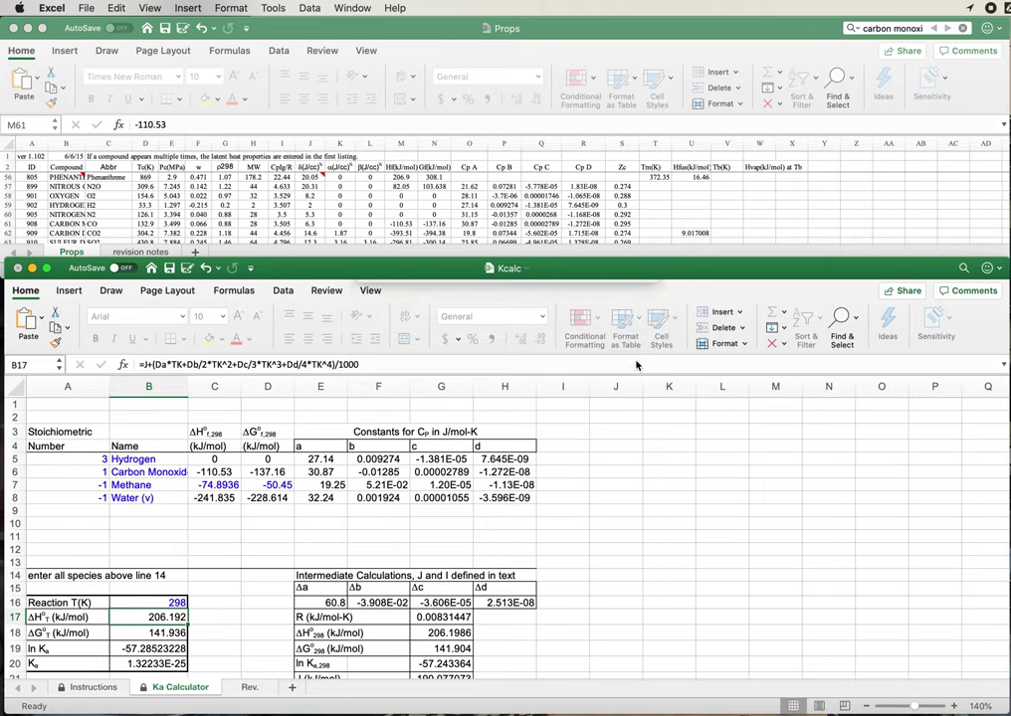
left_click(175, 603)
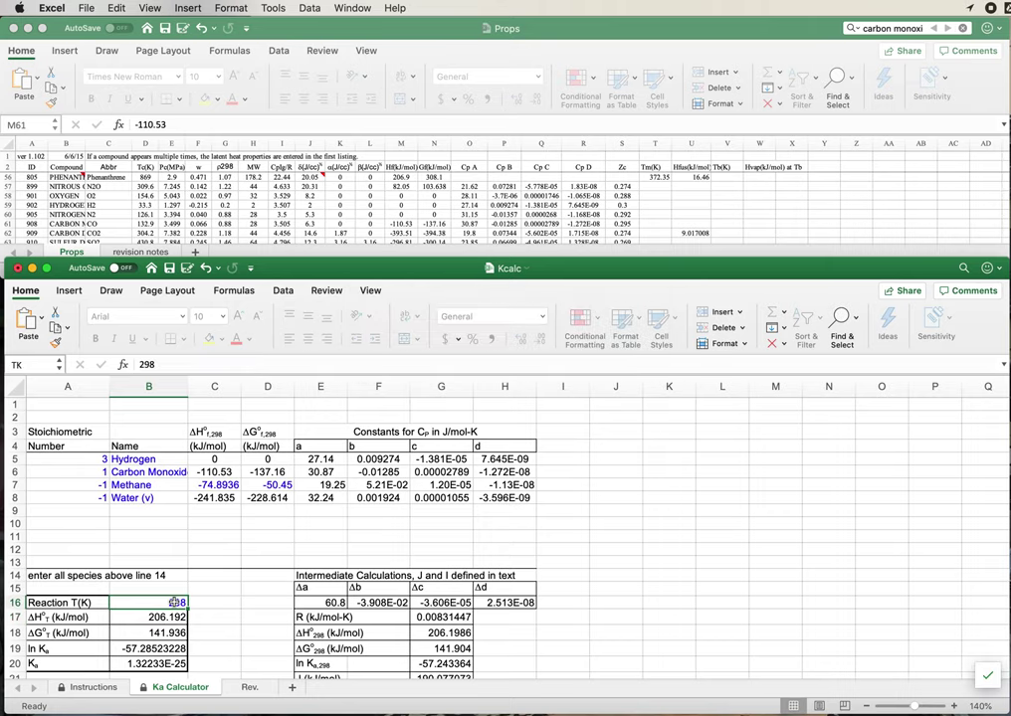
type("900")
key("Return")
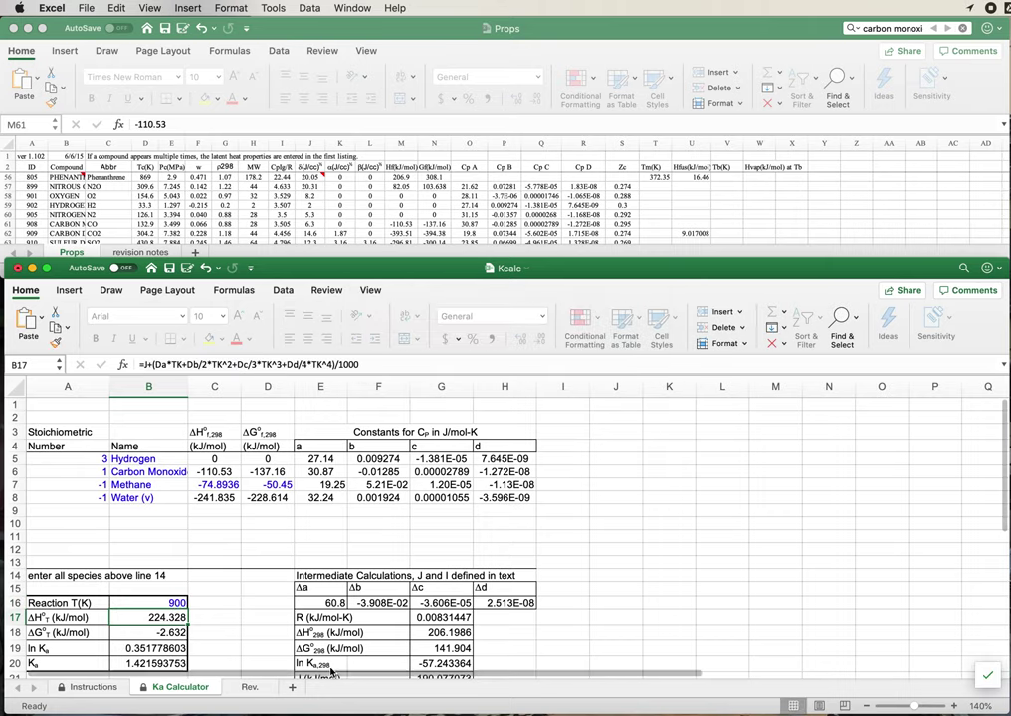